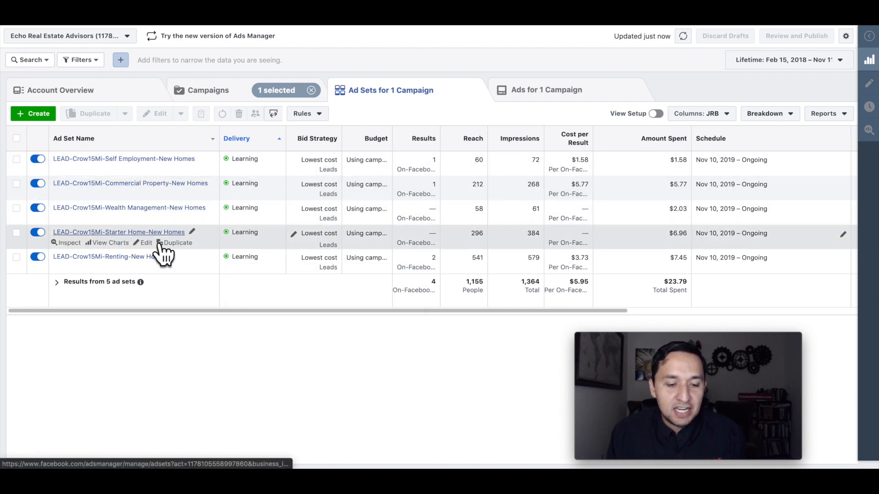
Examine the Self Employment ad's primary text, headline, description, call to action, instant form and tracking settings in the campaign's ads
click(540, 94)
mouse_move(174, 165)
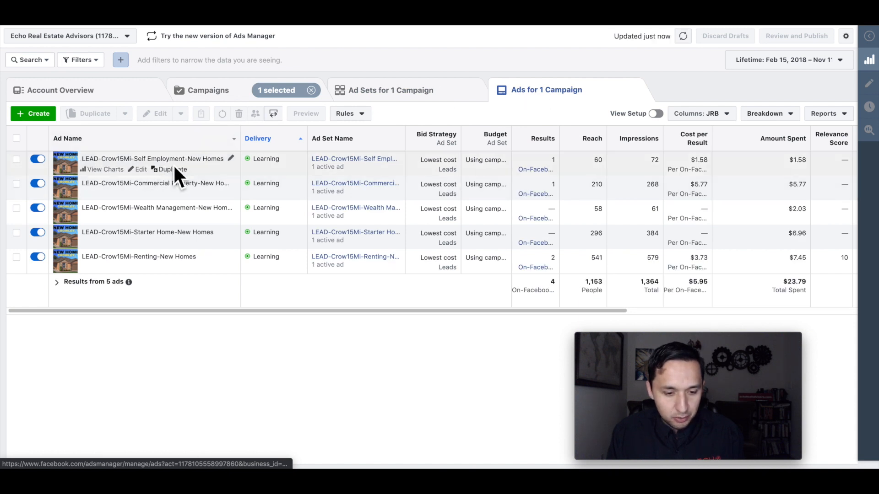
click(140, 169)
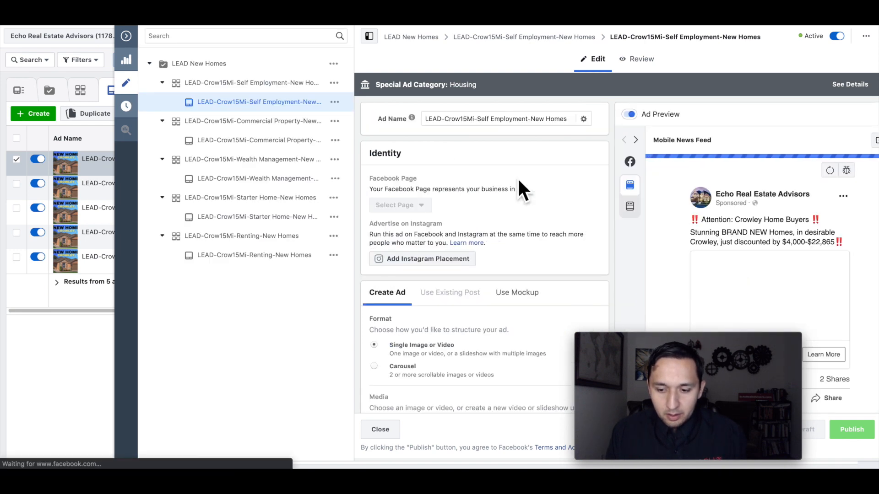
scroll(518, 181, down, 10)
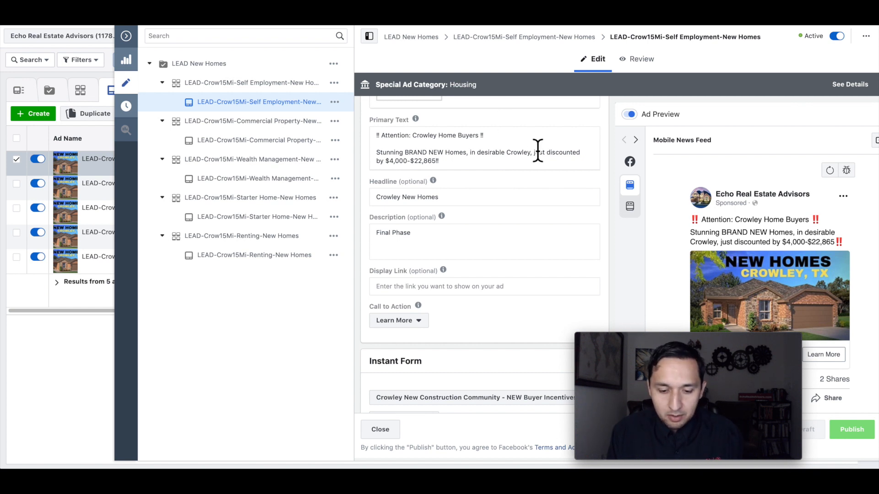
scroll(542, 170, down, 1)
scroll(542, 169, down, 1)
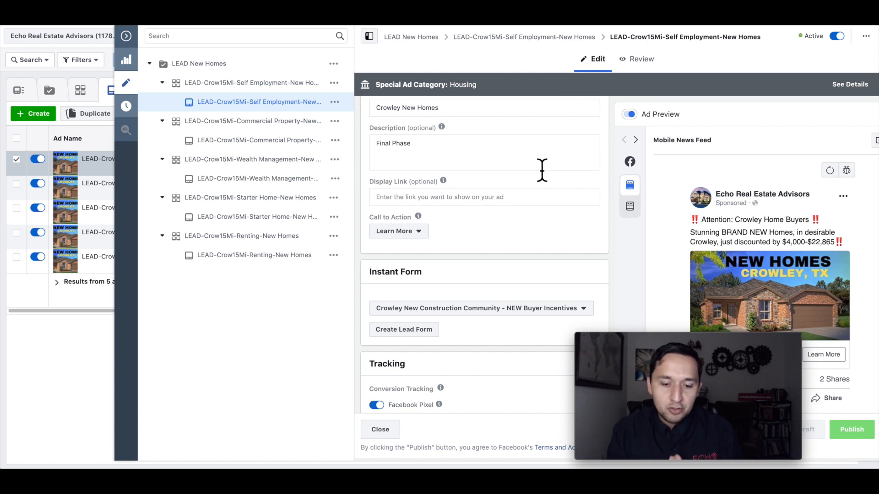
scroll(542, 170, down, 4)
scroll(541, 163, up, 1)
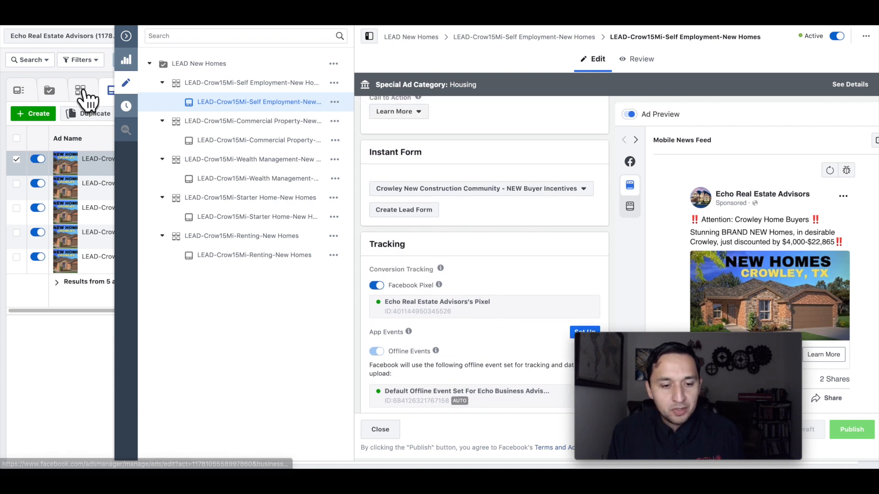
click(126, 36)
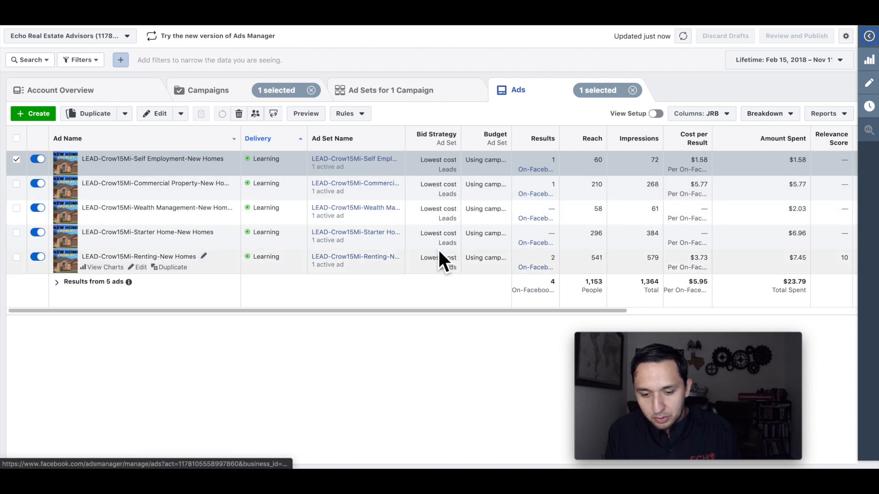
click(16, 160)
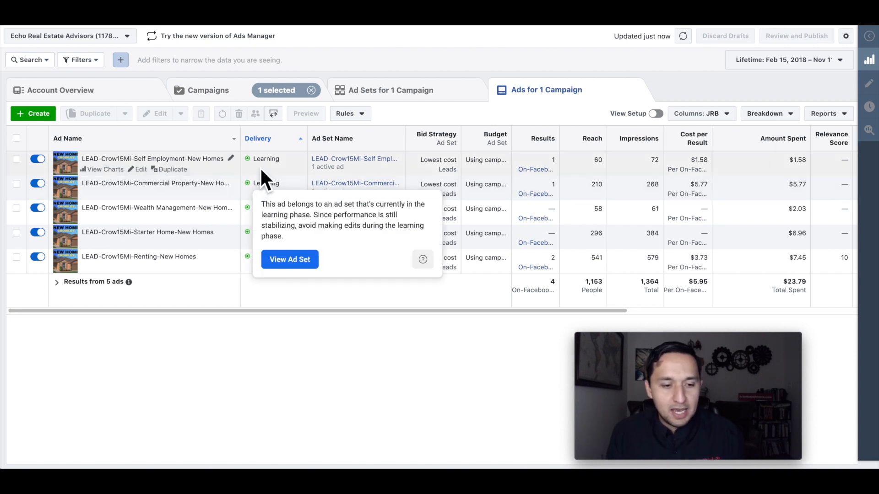
Open the account's Audiences and start a new custom audience that uses a lead form as its source
click(42, 27)
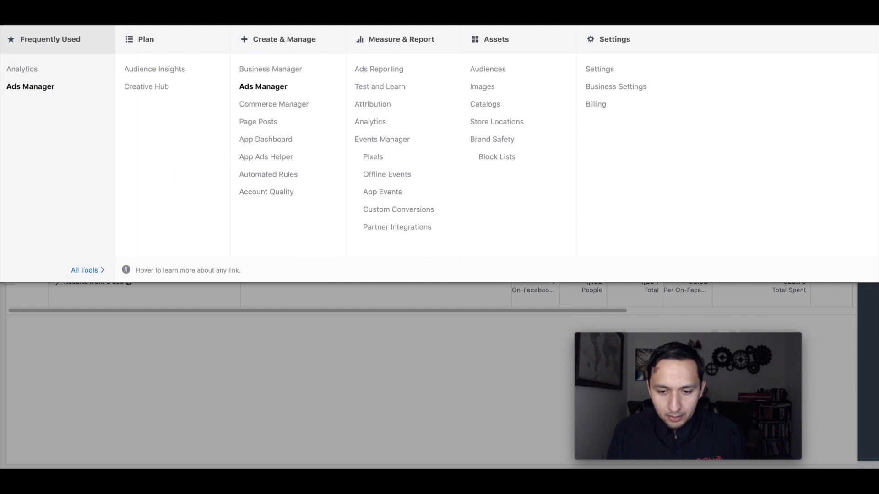
click(488, 70)
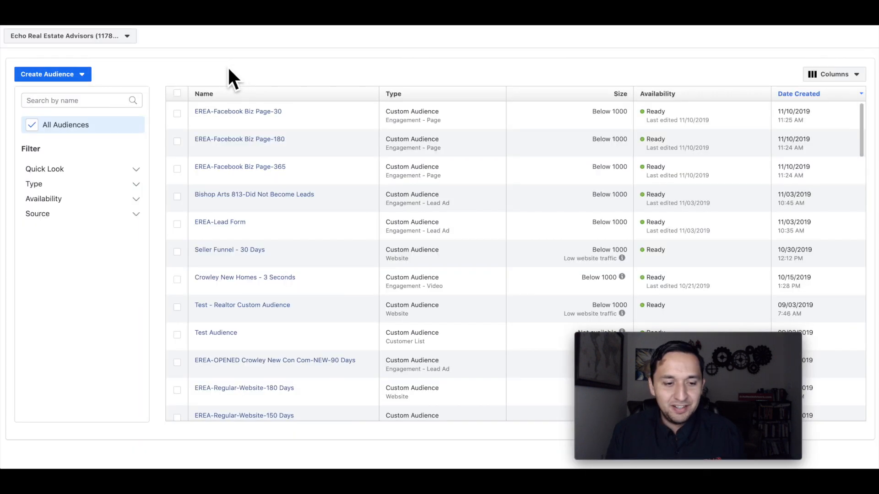
click(57, 74)
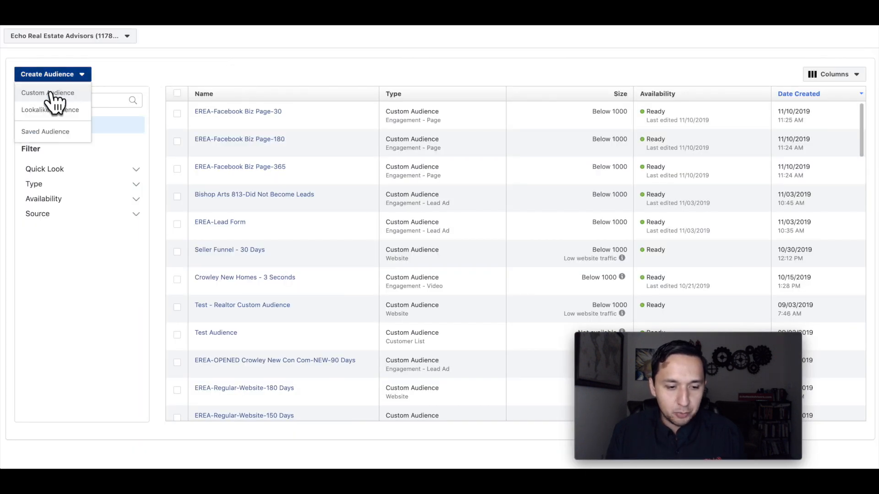
click(52, 93)
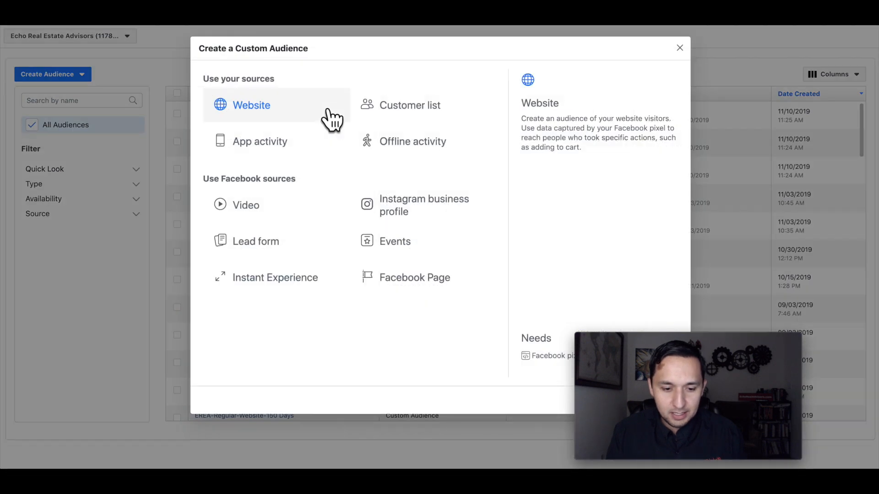
click(274, 241)
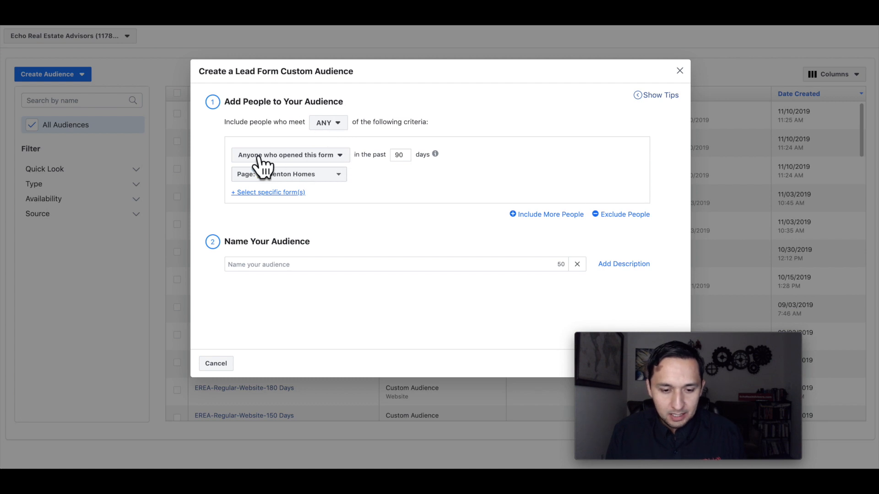
Include people who opened but didn't submit the form, with Echo Real Estate Advisors as the source page
click(333, 157)
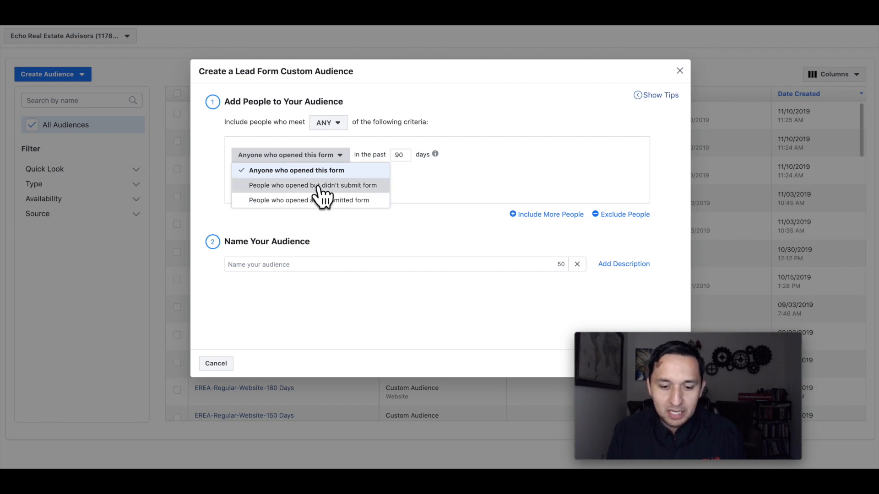
click(319, 185)
click(307, 177)
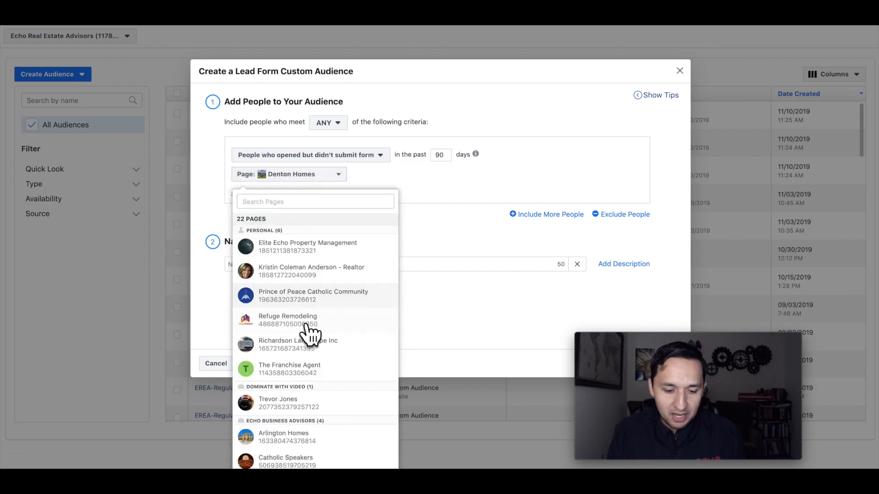
scroll(306, 406, down, 5)
scroll(304, 321, up, 2)
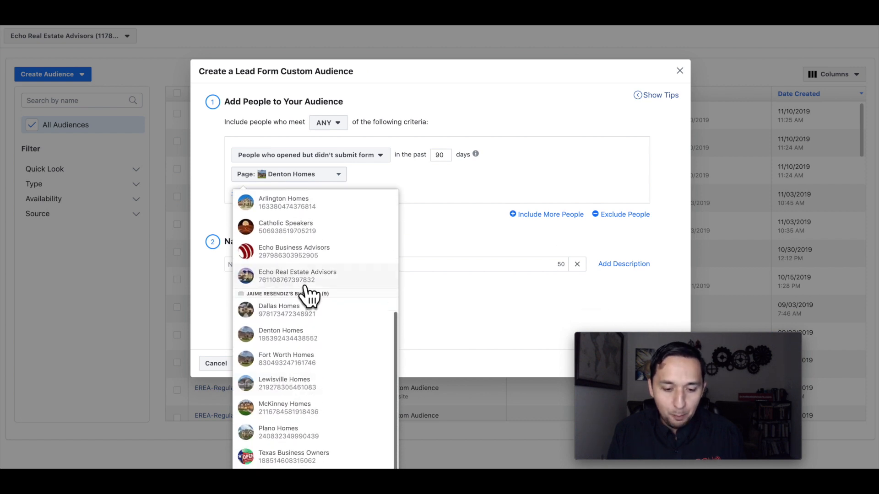
click(302, 279)
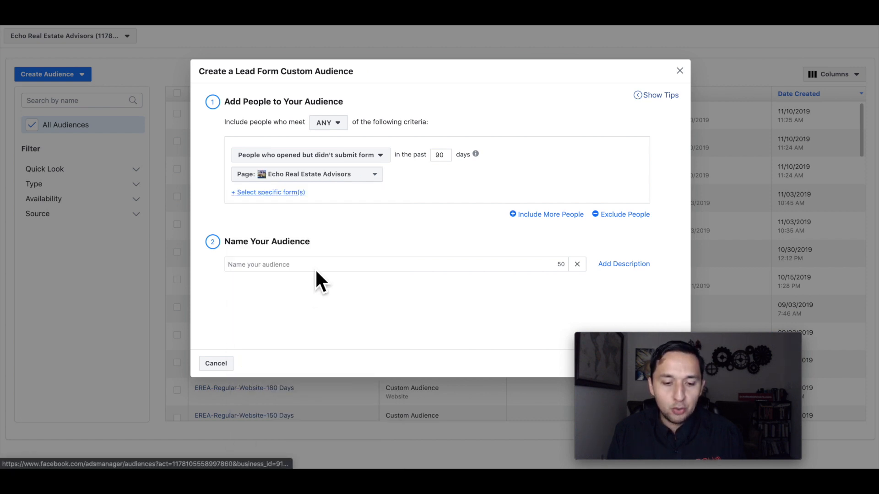
Limit the audience to the lead form "Crowley New Construction Community - NEW Buyer Incentives"
click(274, 193)
click(361, 192)
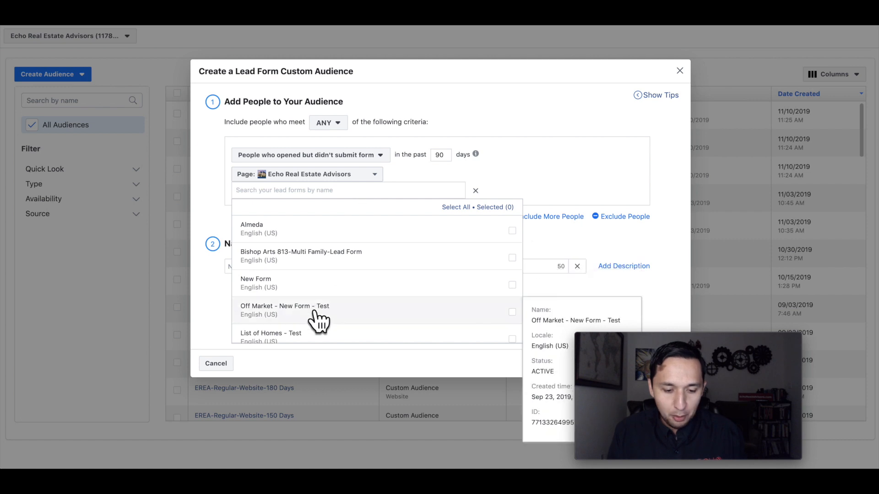
scroll(309, 236, down, 2)
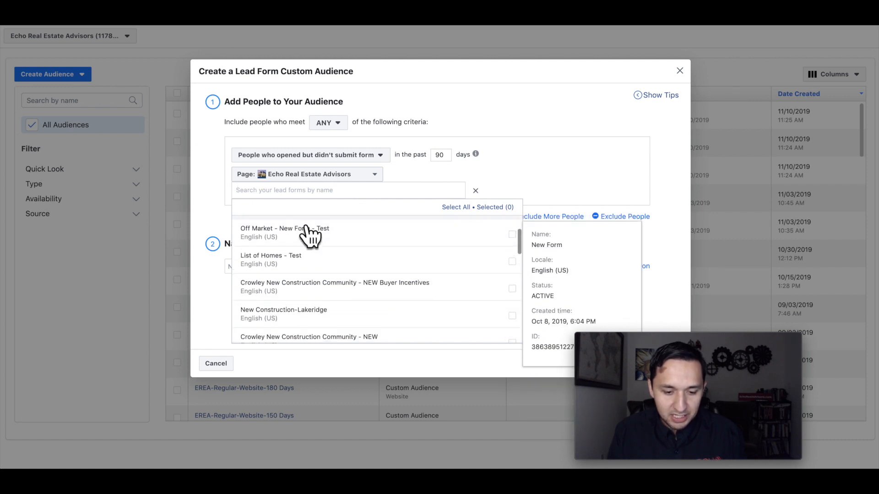
click(278, 296)
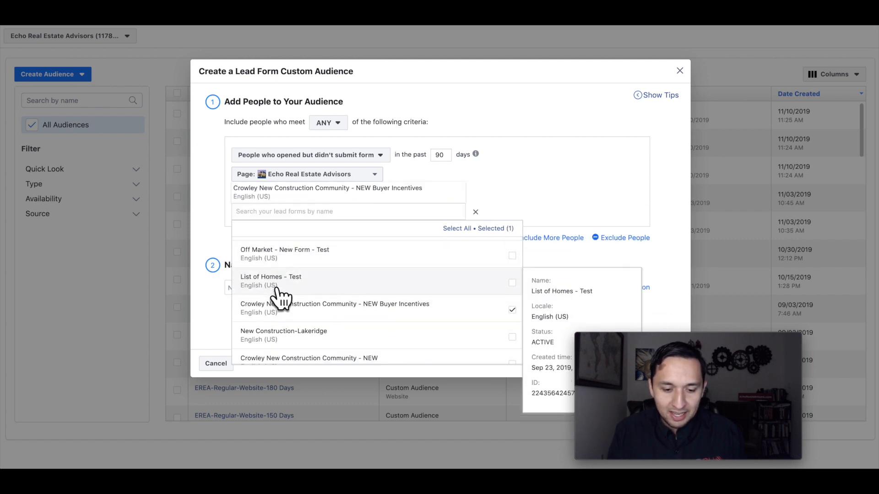
click(549, 193)
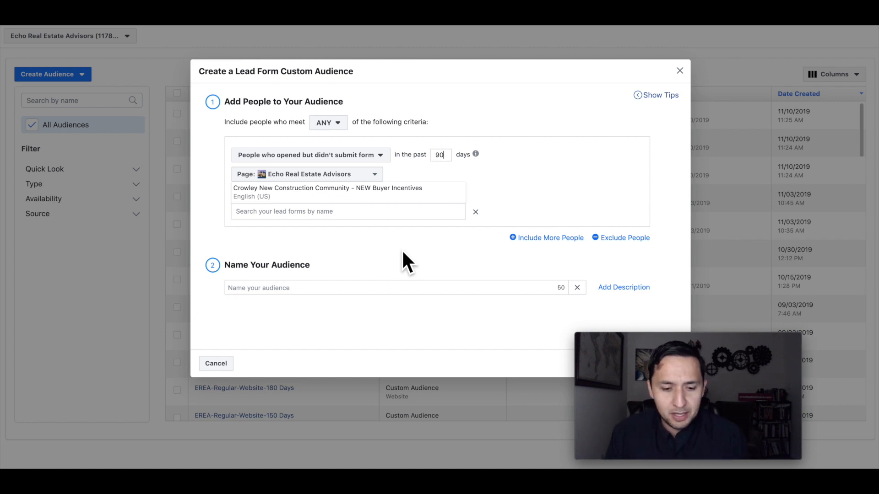
mouse_move(335, 186)
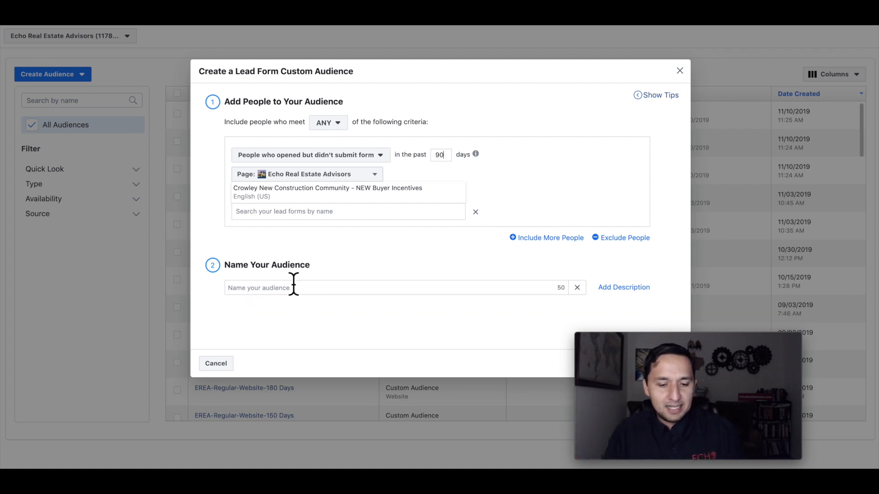
Name the audience "Crowley-Lead Form-NOT SUBMITTED-90 Days"
click(260, 293)
text(Crowl)
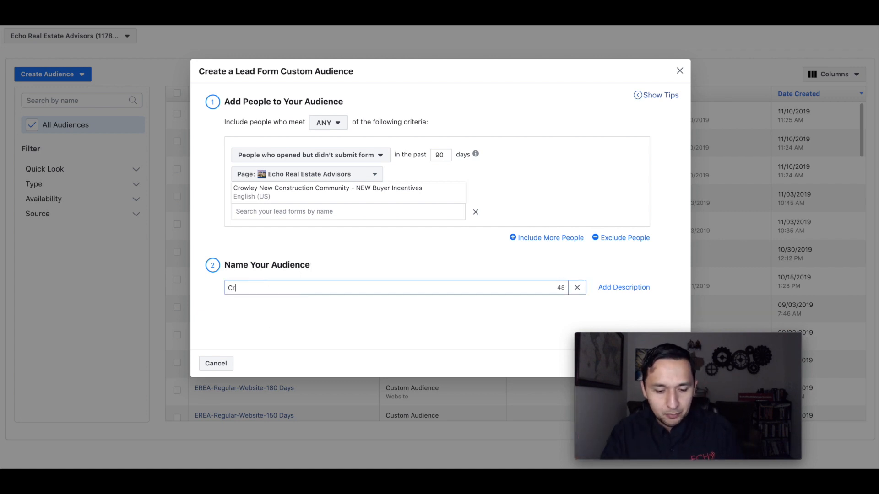
key(BackSpace)
key(BackSpace)
key(BackSpace)
text(ol)
key(BackSpace)
text(wle)
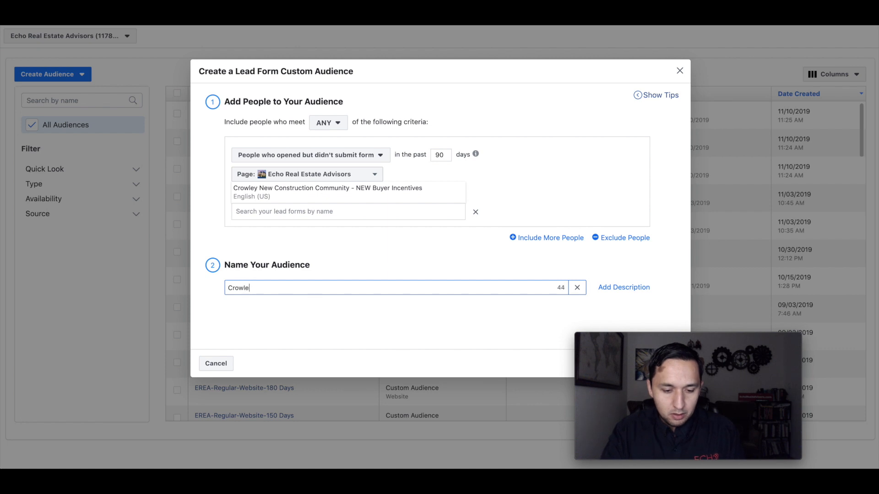
text(y-Lead )
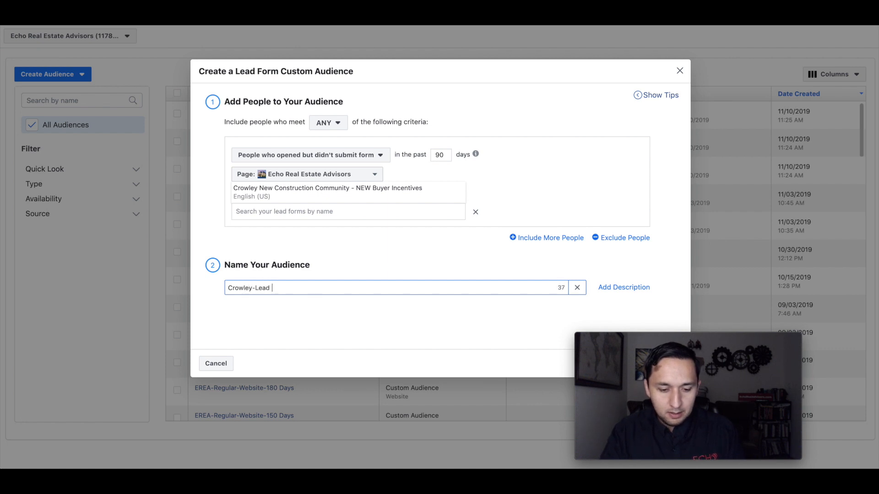
text(Form-NOT SU)
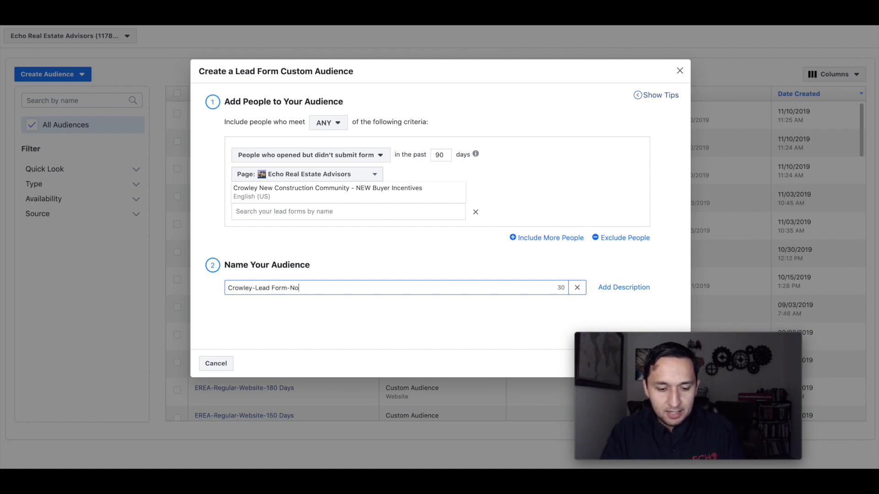
text(B)
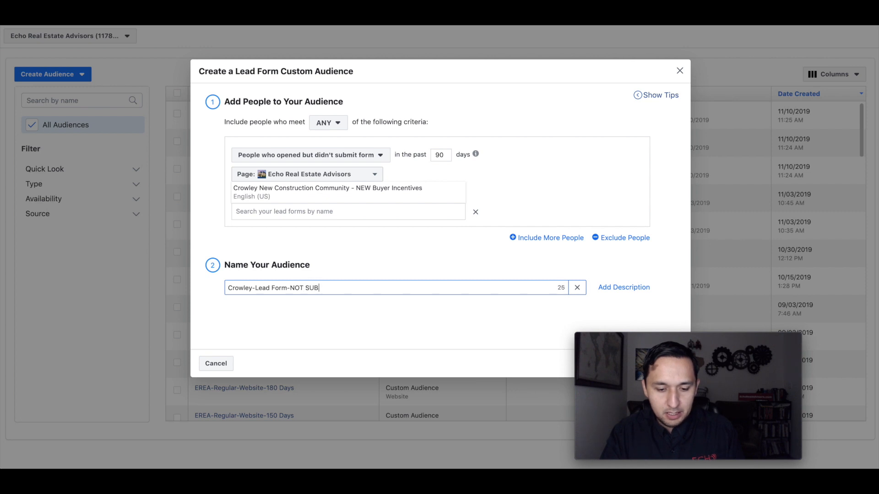
text(MITTED-)
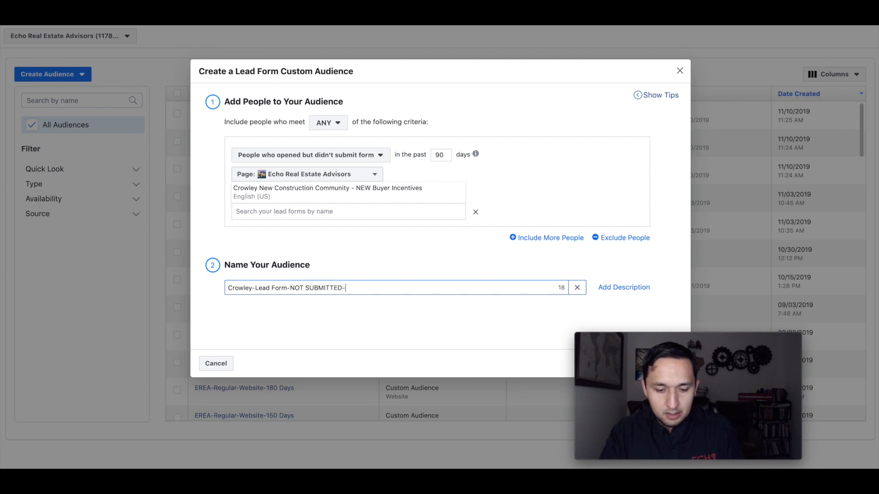
text(90 Days)
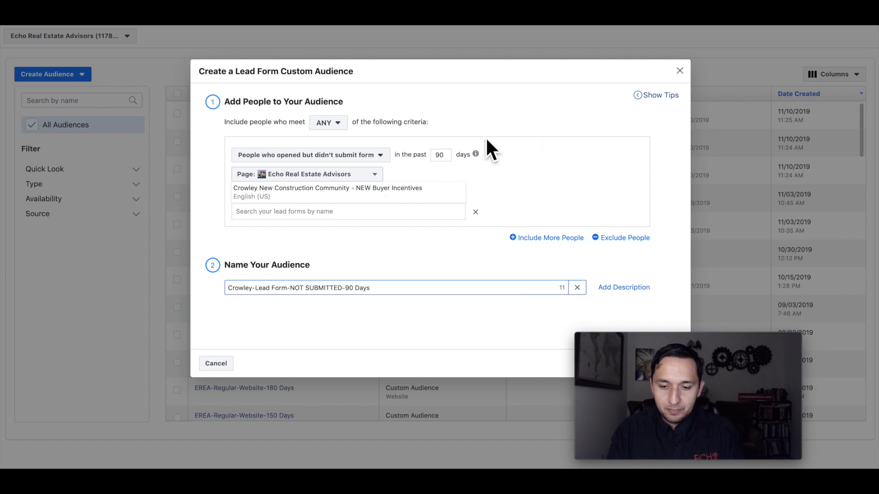
Create the lead form custom audience and finish the dialog without making a lookalike audience or an ad
drag(787, 340, 850, 338)
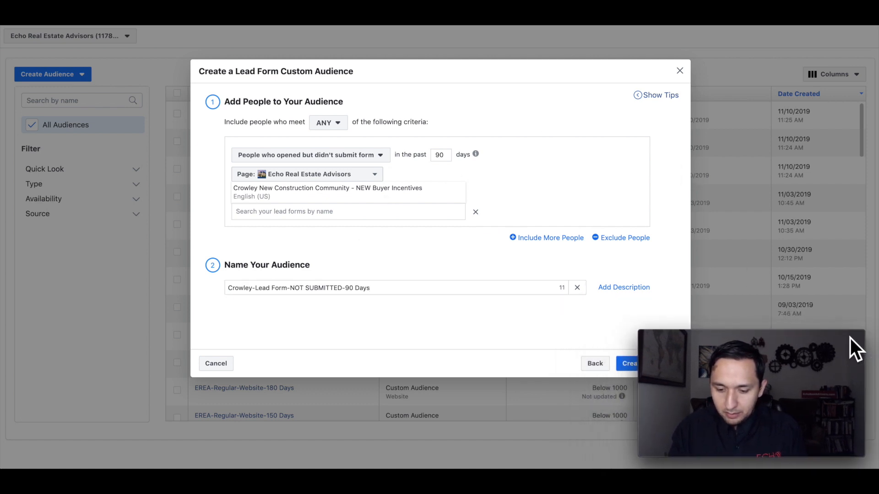
click(630, 365)
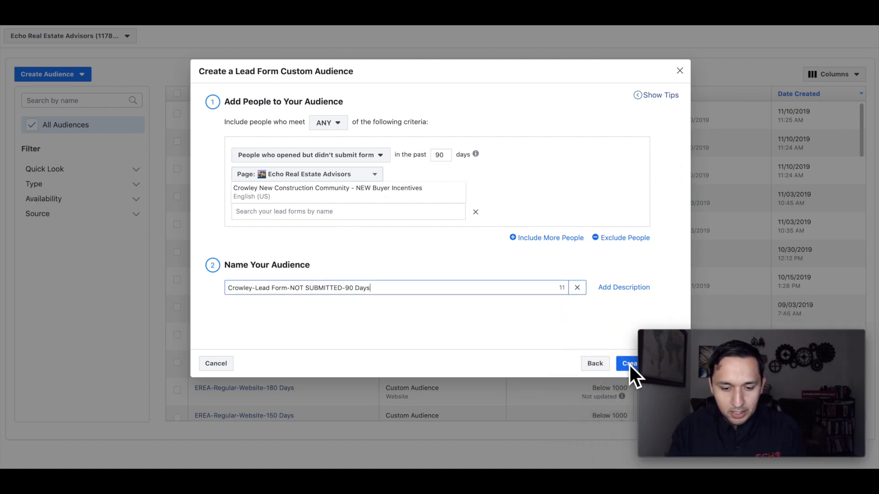
click(622, 369)
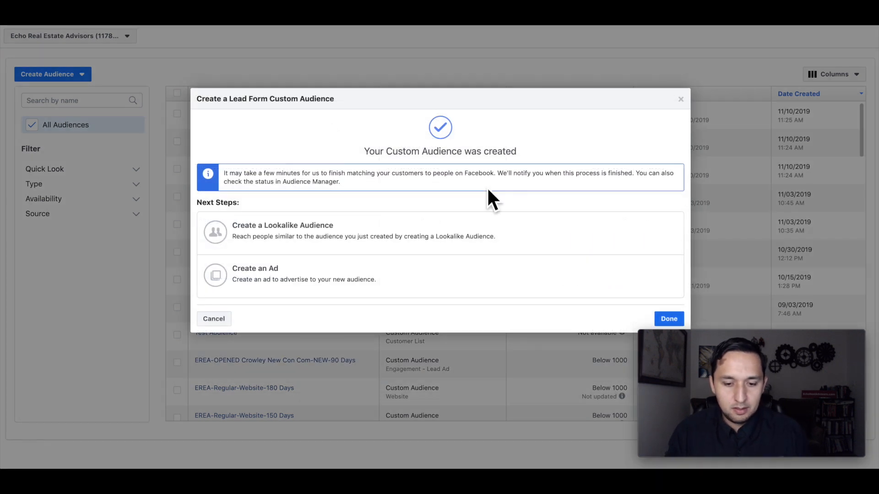
click(669, 320)
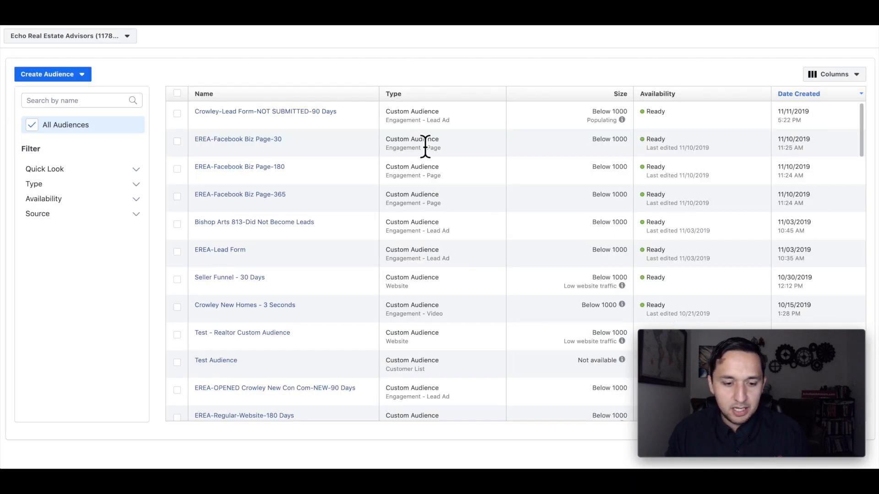
Switch to the campaign's ad sets in Ads Manager and duplicate LEAD-Crow15Mi-Renting-New Homes once into the original campaign
click(137, 13)
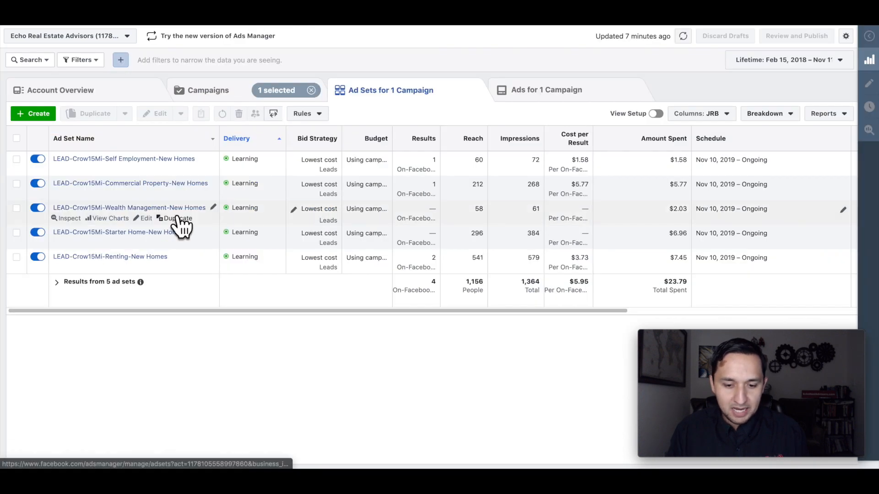
mouse_move(183, 156)
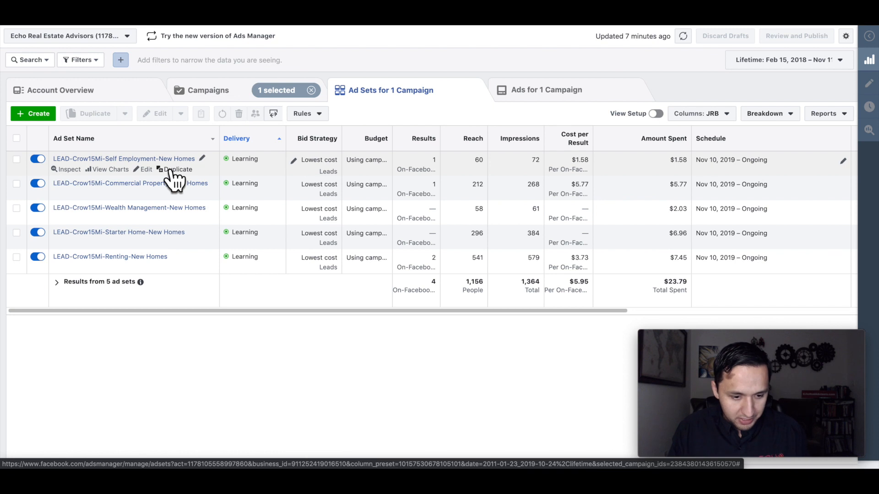
mouse_move(163, 274)
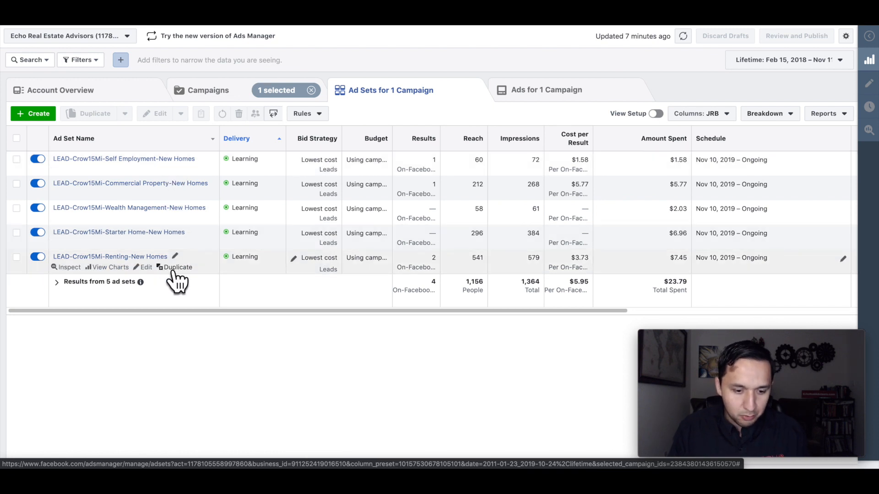
click(177, 270)
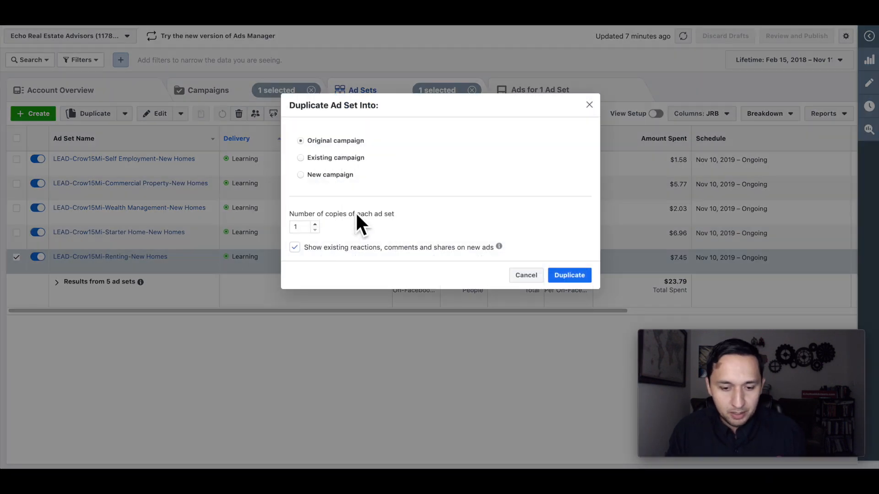
click(570, 280)
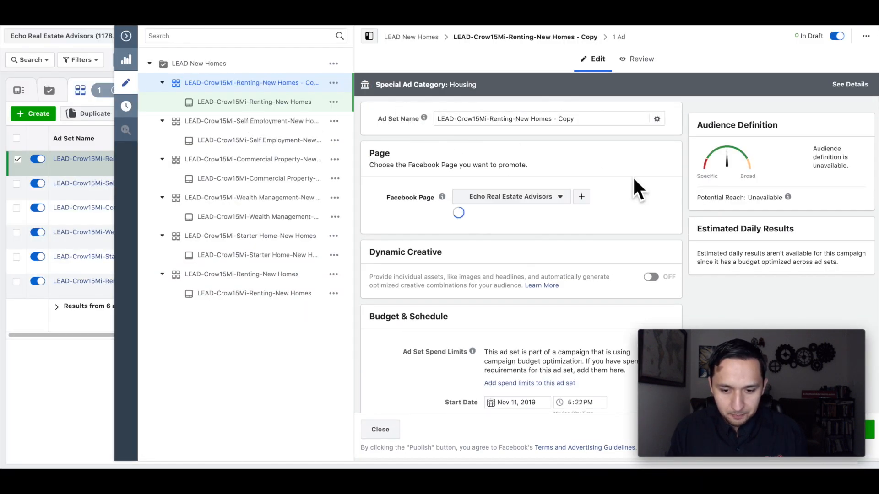
Rename the duplicated ad set "LEAD-Crow15Mi-Lead Form Not Submitted-New Homes"
drag(553, 119, 584, 120)
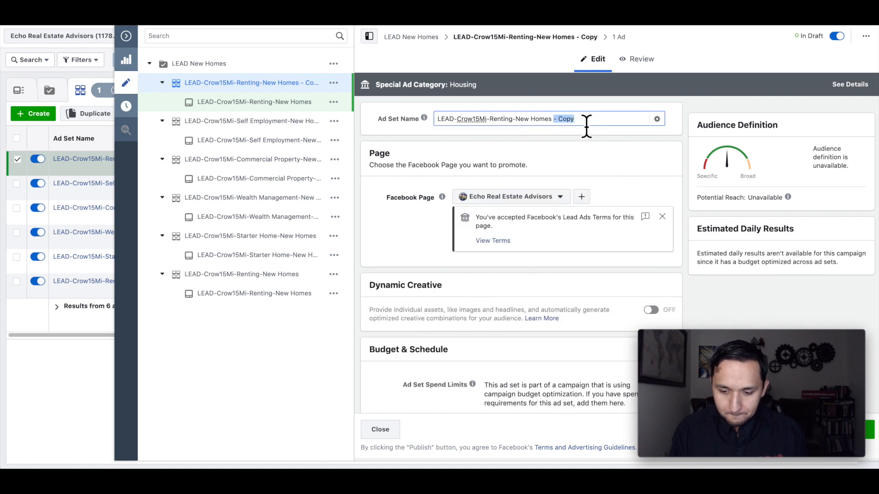
key(BackSpace)
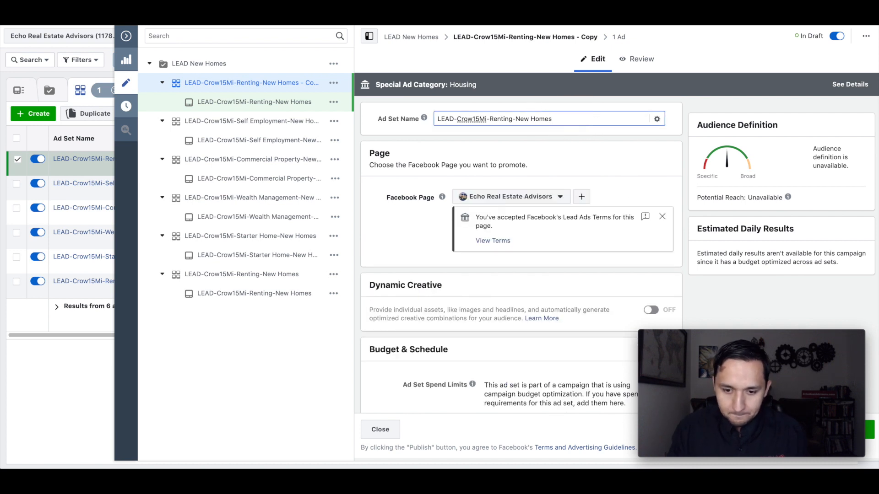
double_click(499, 120)
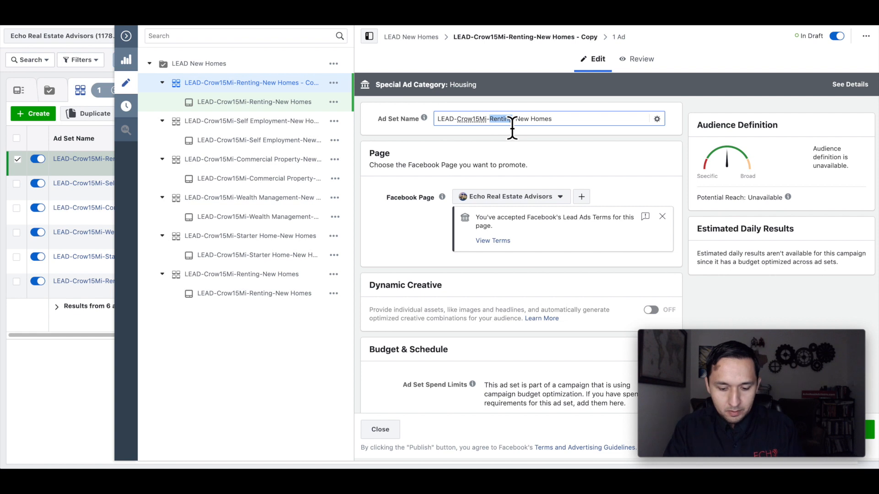
key(BackSpace)
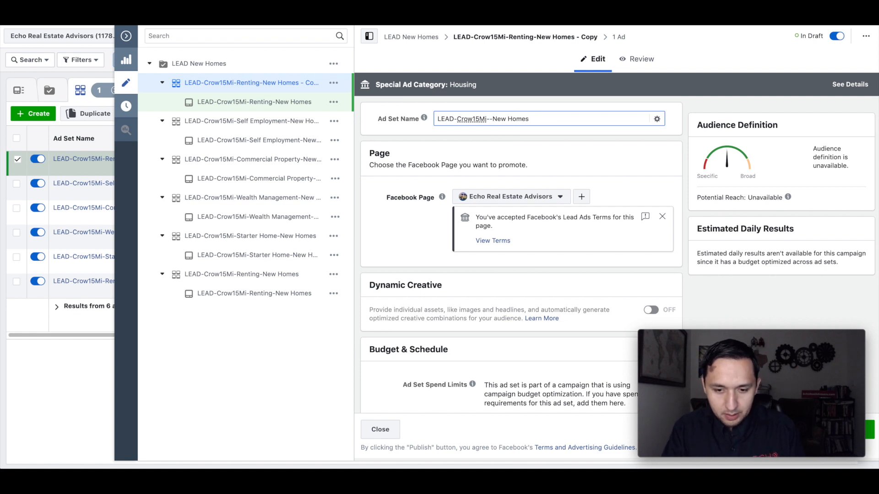
text(Lead )
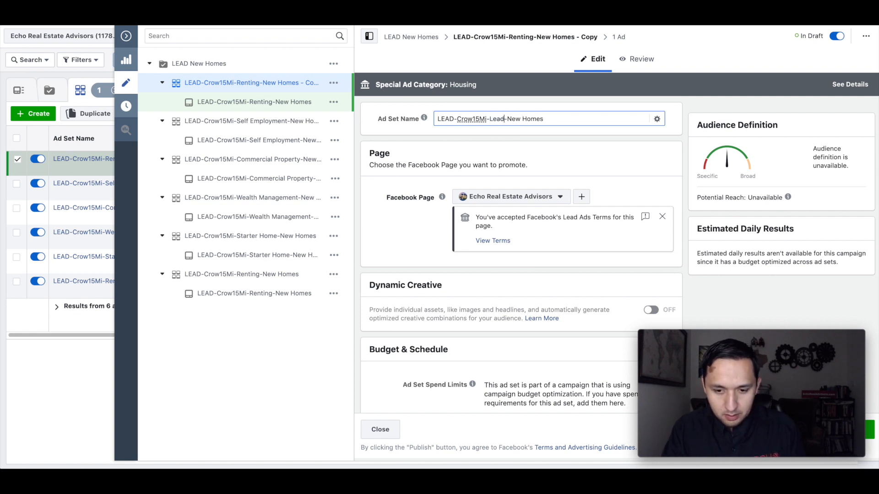
text(Form Not Sub)
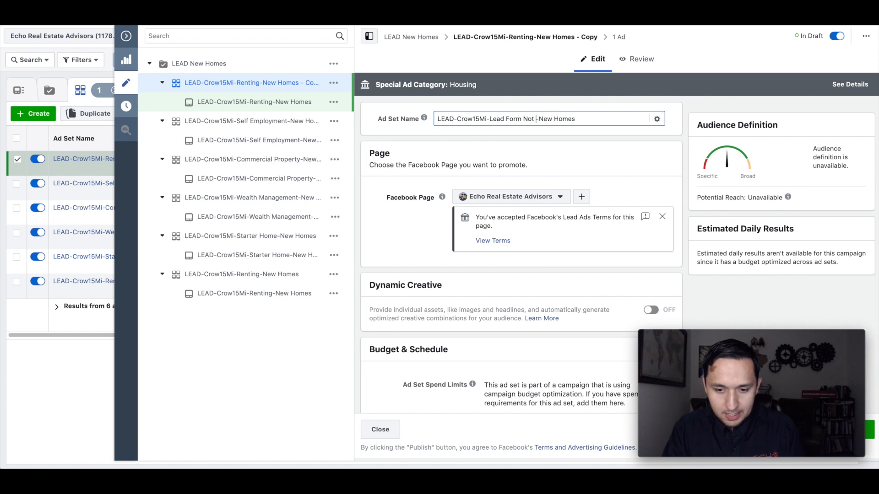
text(mitted)
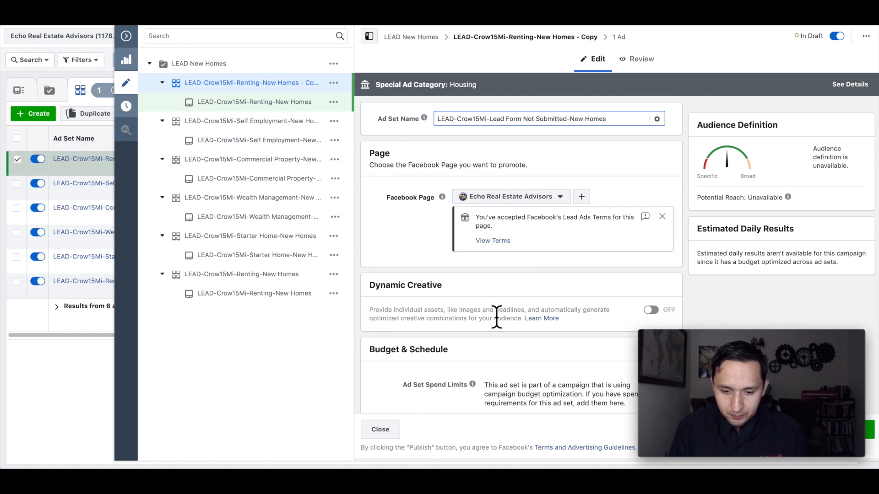
Remove the EREA-Facebook Biz Page-365 audience from the ad set's excluded custom audiences
scroll(496, 315, down, 5)
scroll(496, 316, down, 5)
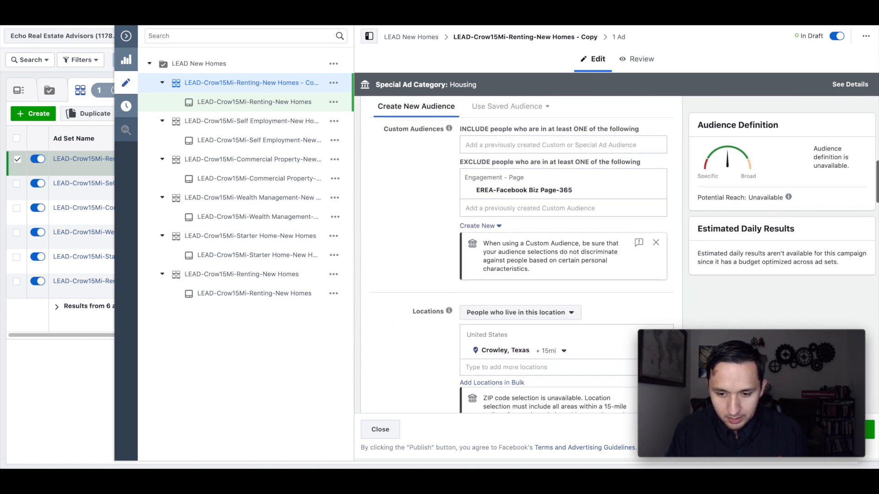
mouse_move(659, 180)
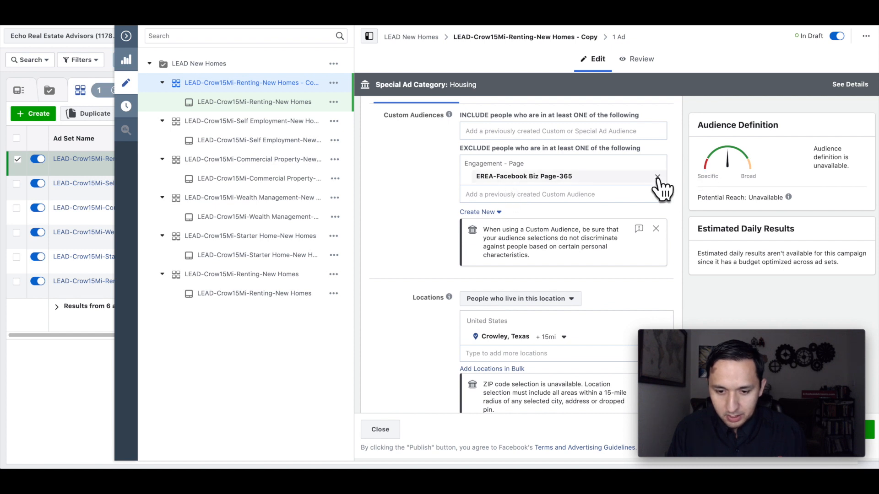
click(657, 177)
Replace the Crowley, Texas targeting location with the entire state of Texas
scroll(412, 197, down, 3)
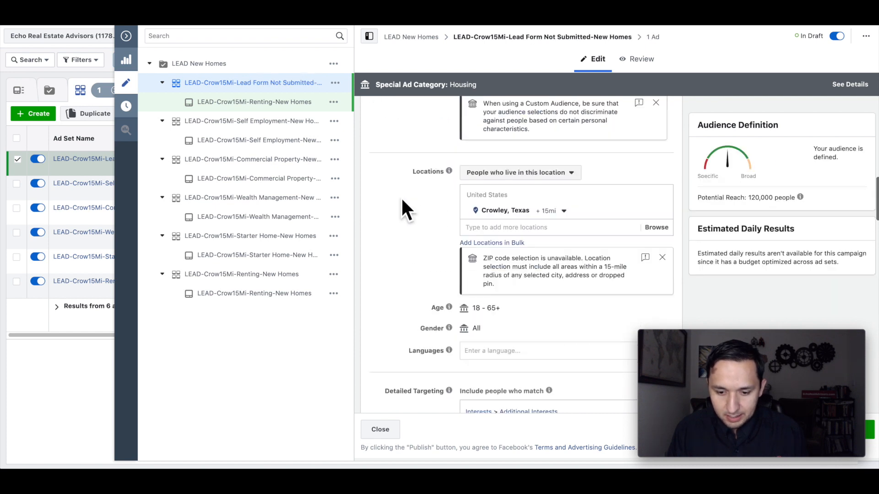
mouse_move(647, 179)
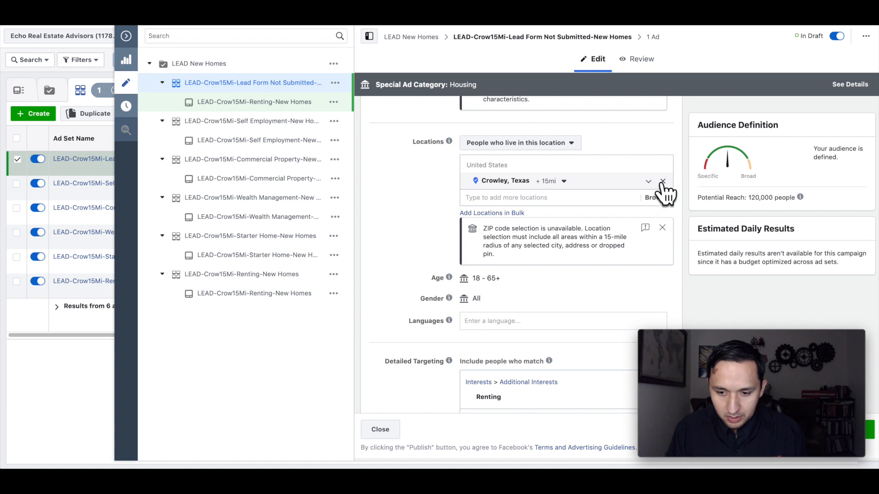
click(662, 181)
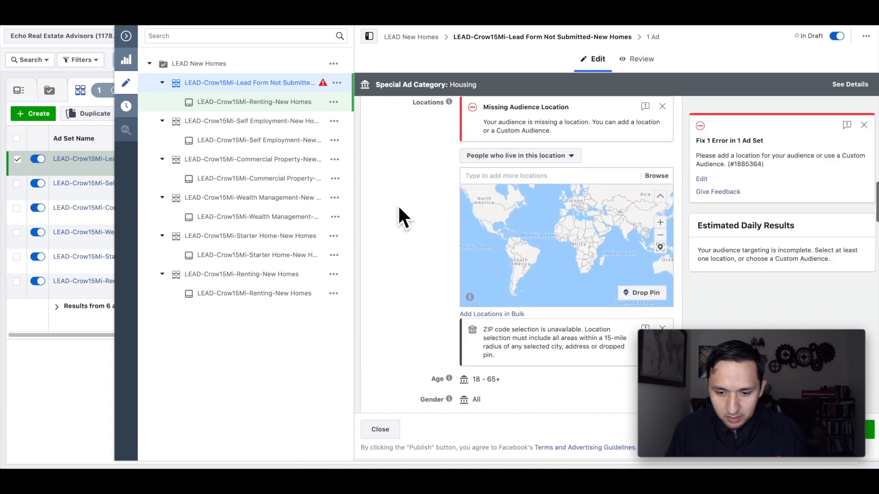
click(517, 177)
text(texas)
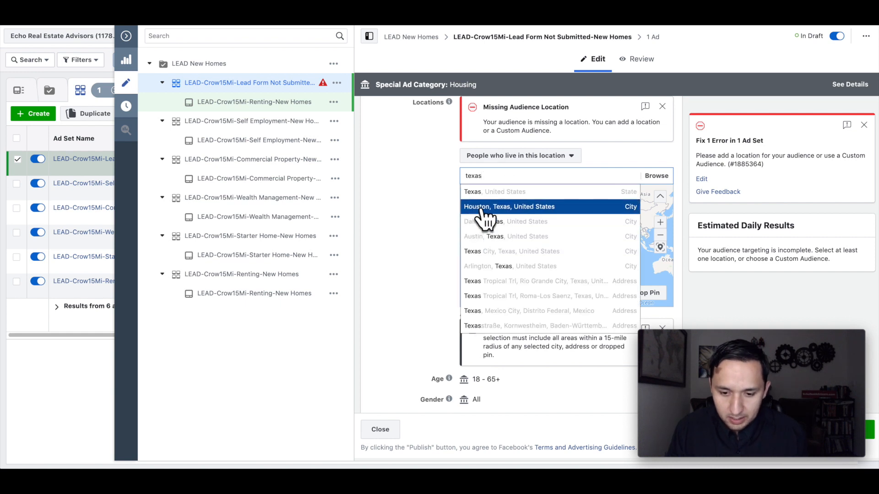
click(487, 196)
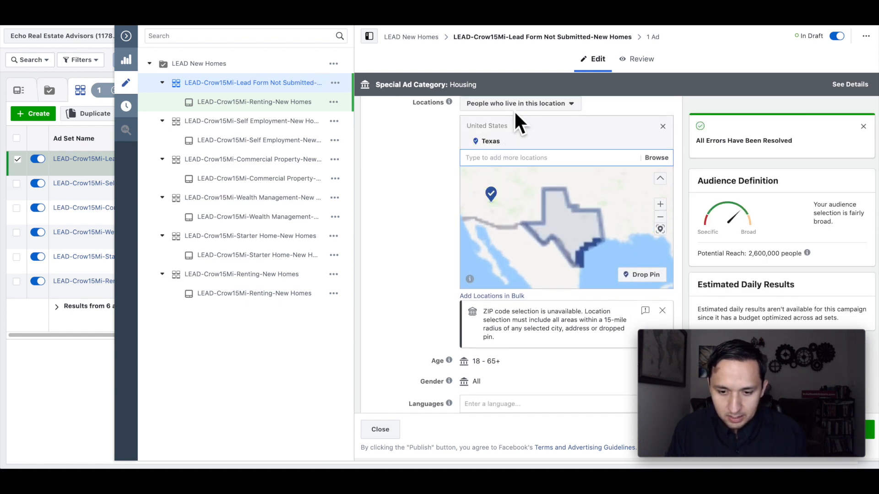
Remove the Renting interest from the ad set's detailed targeting
scroll(413, 223, down, 6)
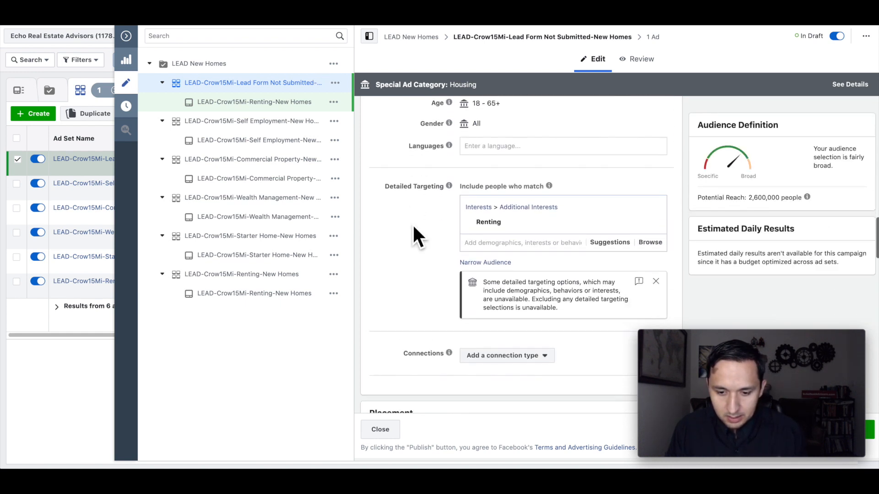
mouse_move(664, 224)
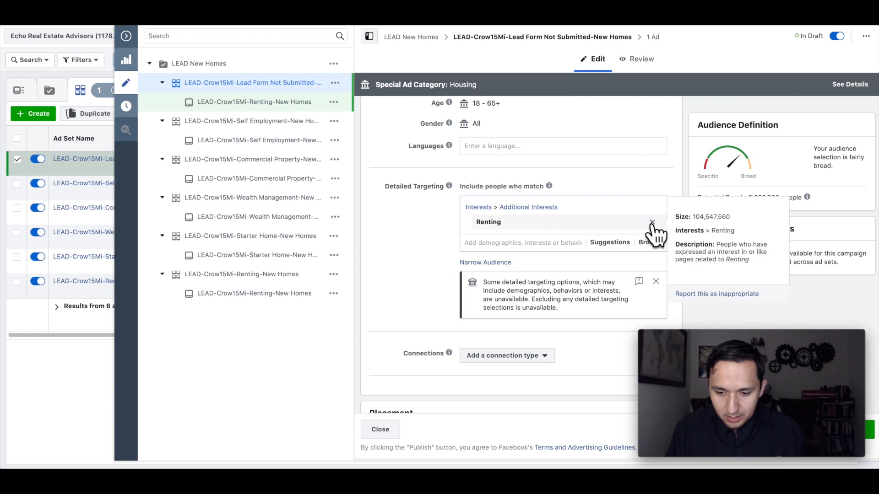
click(652, 222)
Include the custom audience "Crowley-Lead Form-NOT SUBMITTED-90 Days" in the ad set's targeting
scroll(655, 233, up, 10)
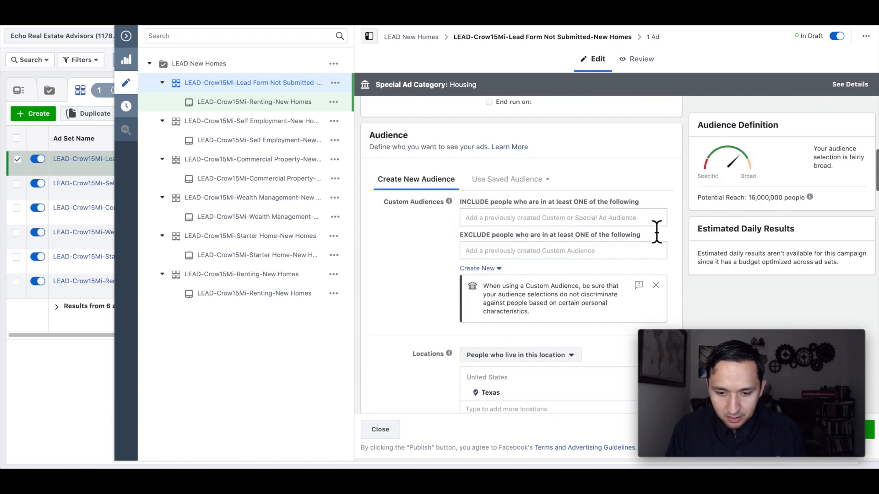
click(509, 223)
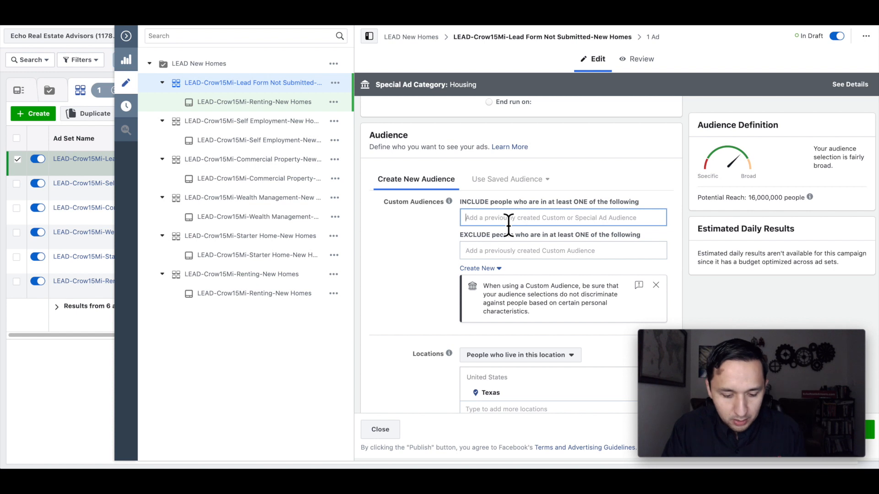
text(90)
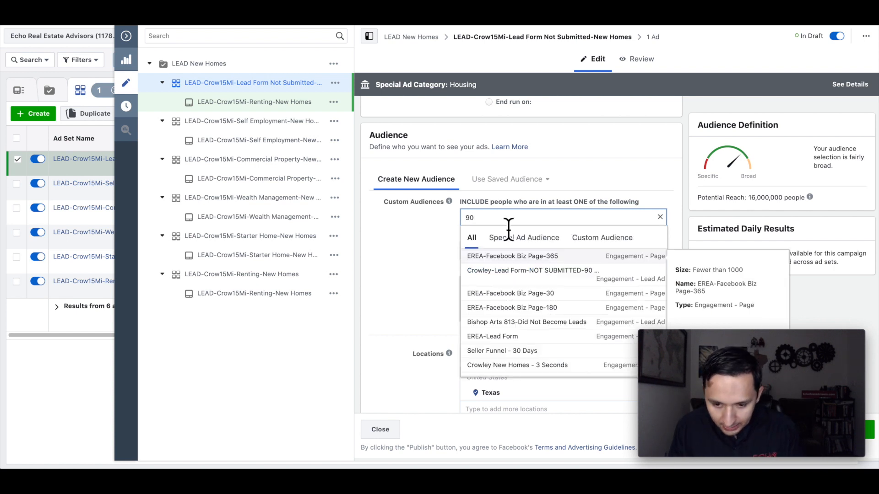
click(505, 263)
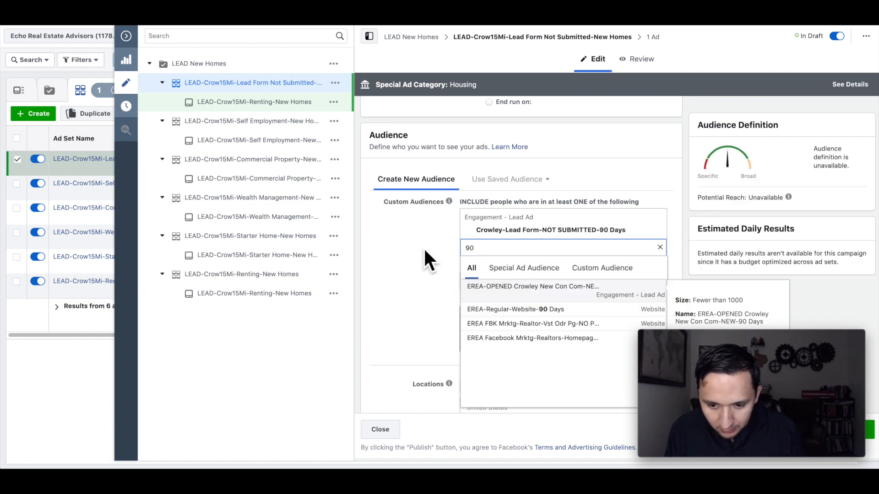
click(660, 247)
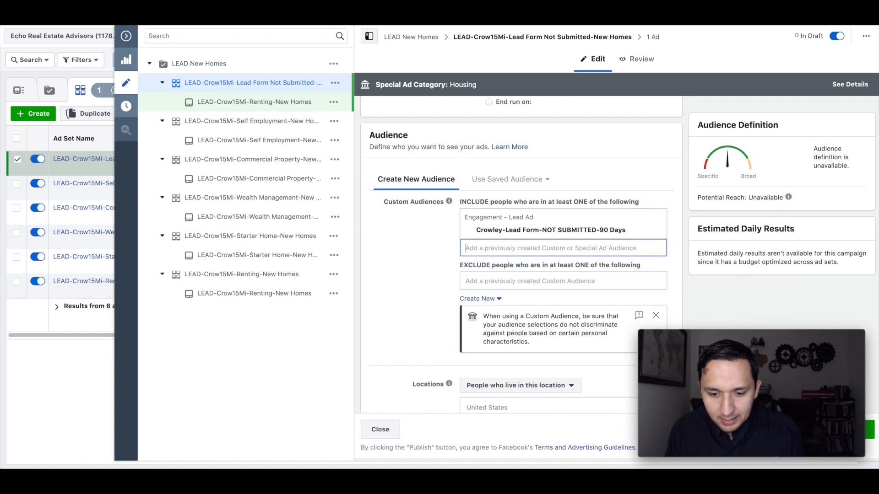
click(421, 271)
Review the ad set's placements, custom audiences, Texas location and detailed targeting settings
scroll(421, 274, down, 3)
scroll(421, 274, down, 12)
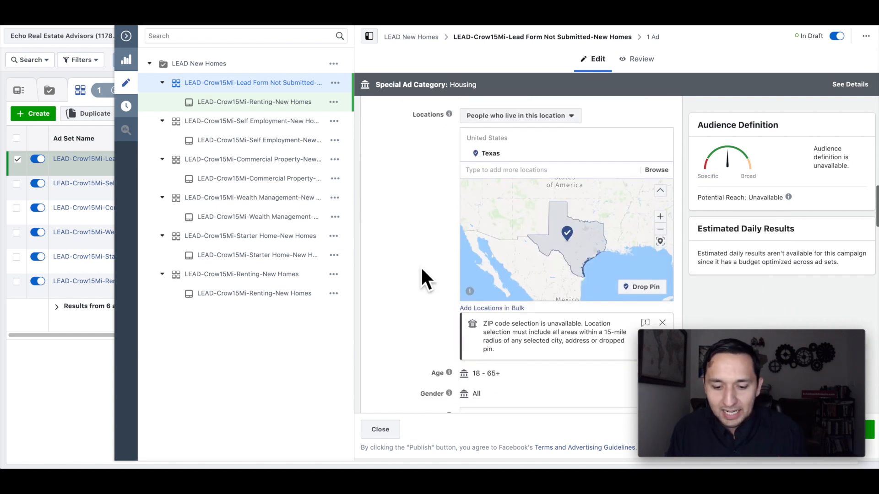
scroll(419, 274, down, 2)
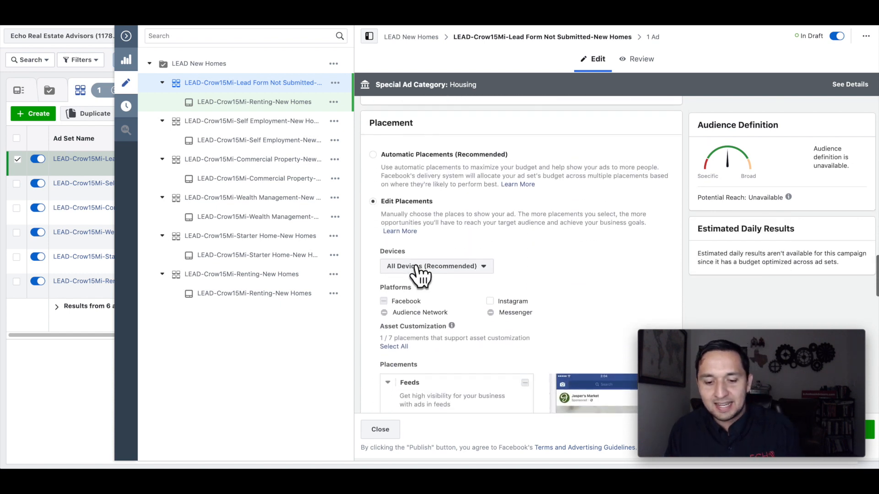
scroll(421, 267, up, 10)
scroll(421, 266, up, 4)
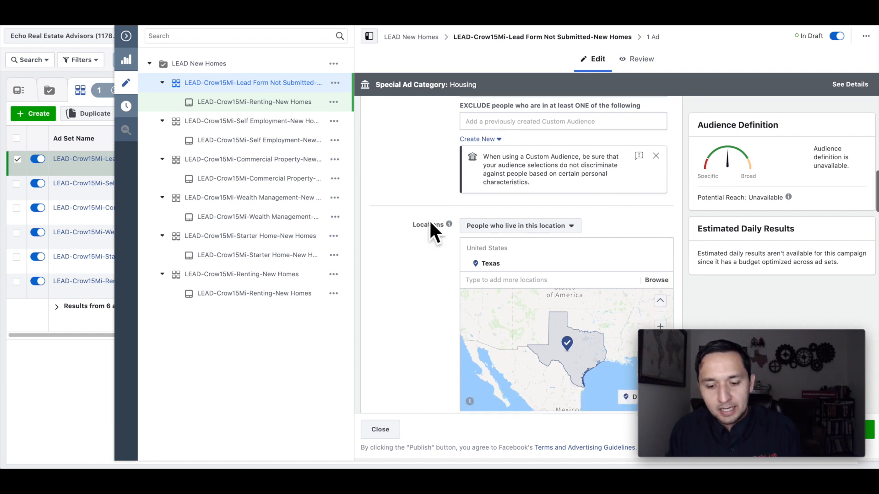
scroll(431, 224, down, 3)
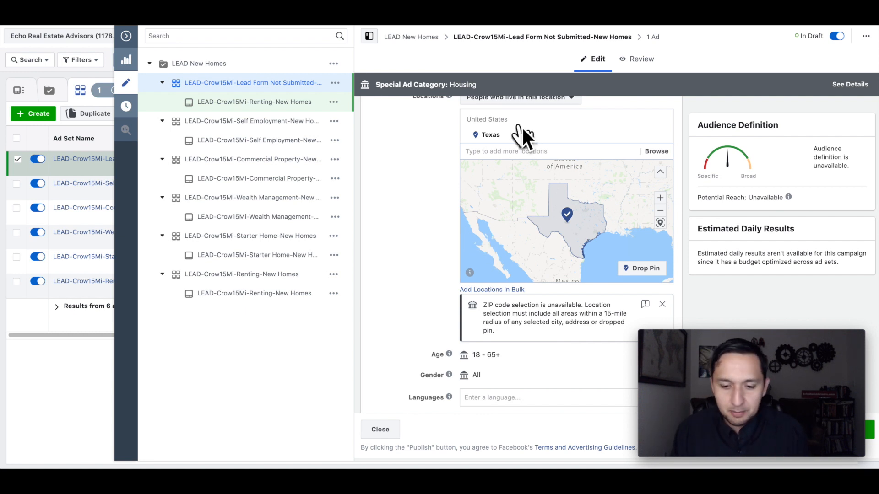
click(585, 161)
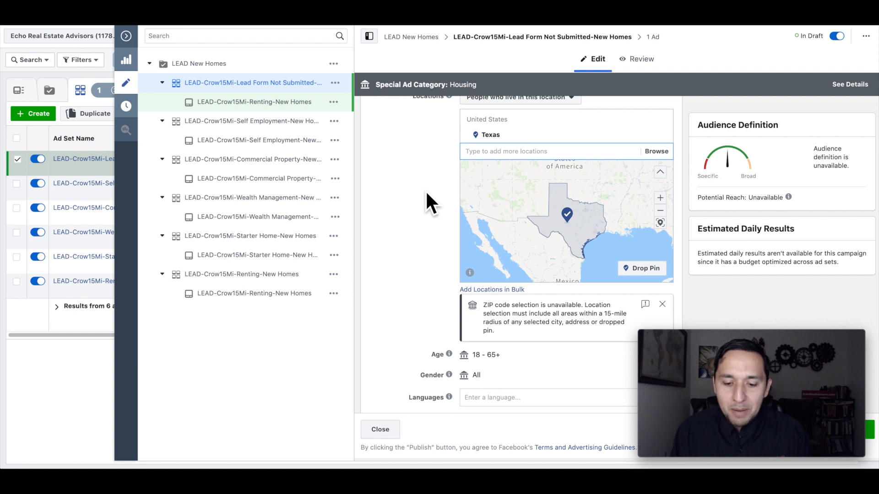
scroll(425, 190, up, 4)
scroll(426, 193, up, 2)
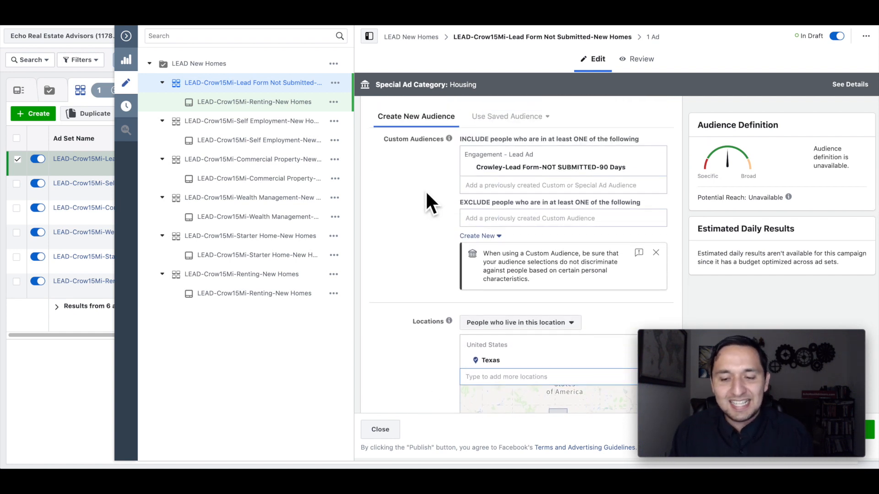
scroll(425, 190, up, 2)
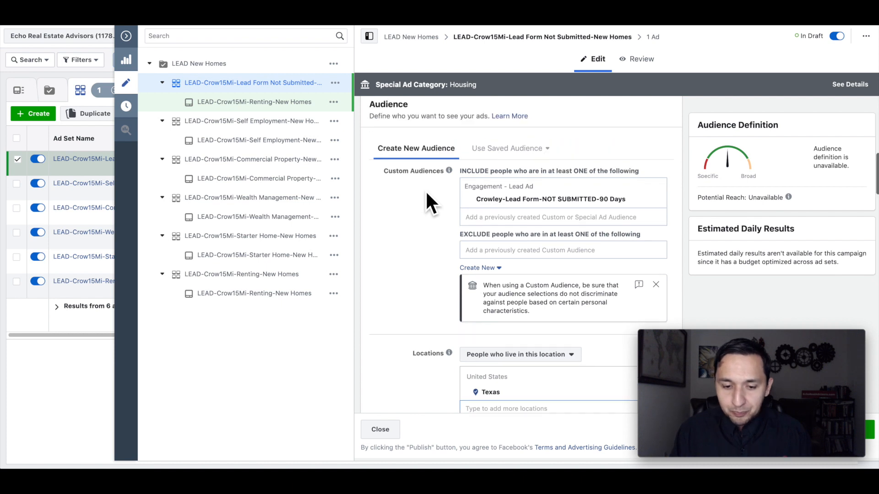
scroll(424, 190, down, 6)
scroll(426, 193, down, 1)
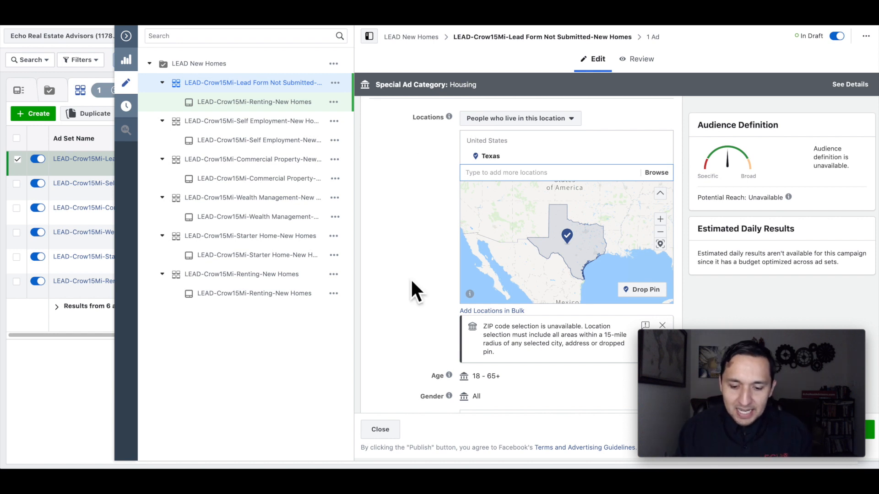
scroll(412, 280, down, 5)
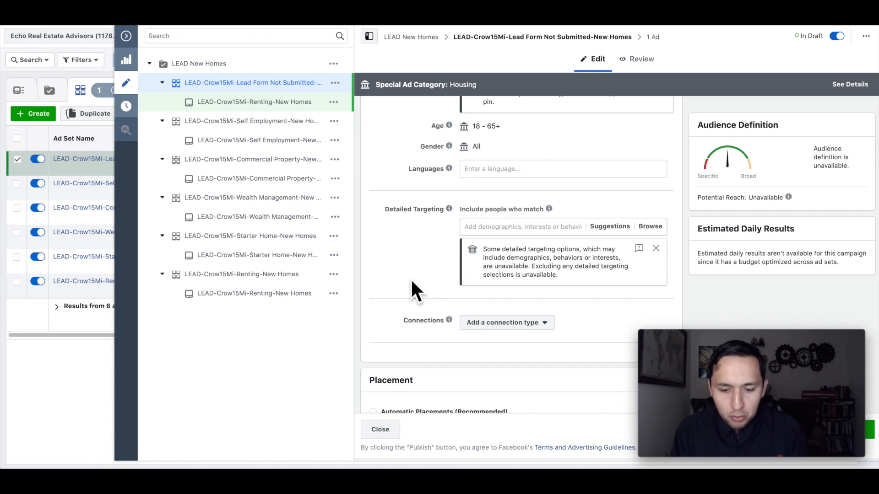
Switch the ad set's placements to Automatic Placements
scroll(410, 279, down, 3)
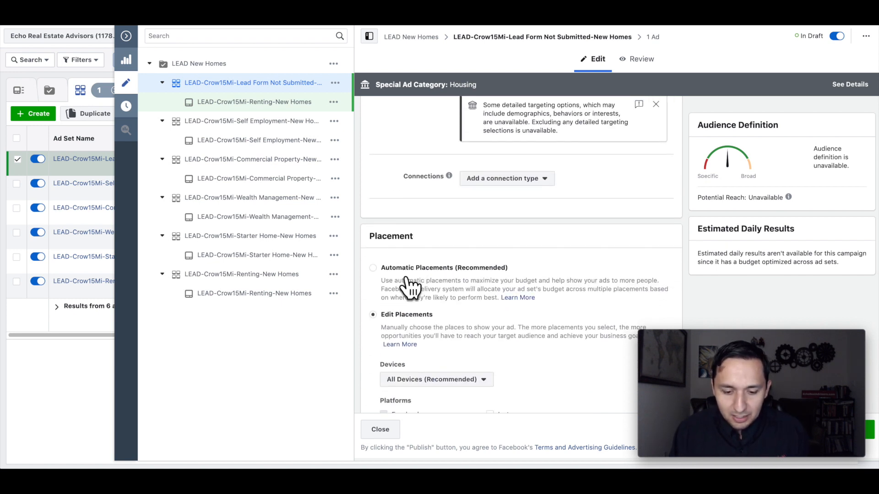
click(373, 268)
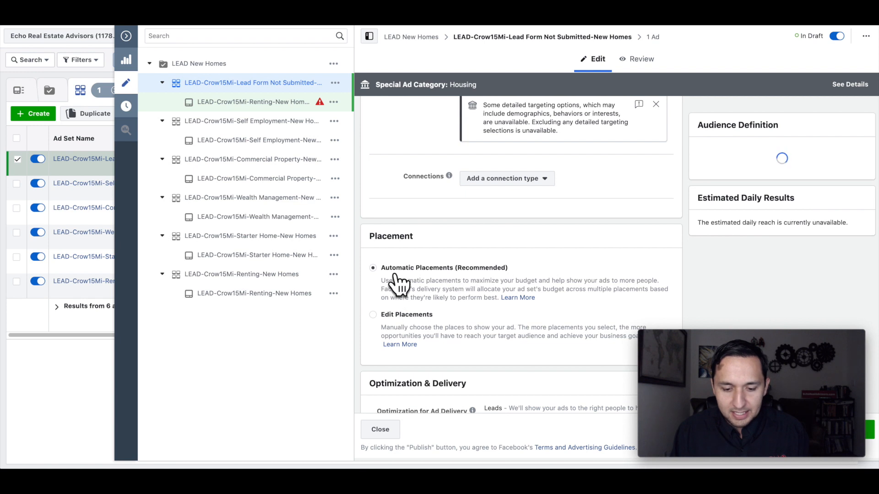
scroll(476, 295, down, 2)
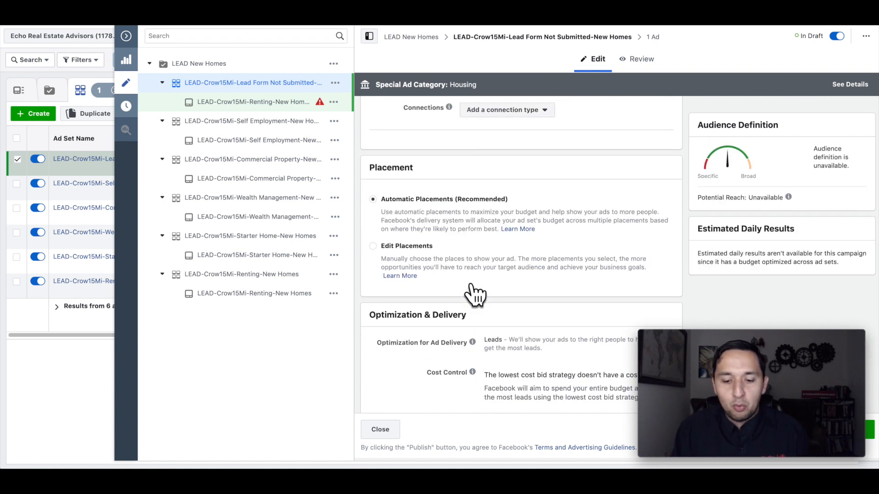
scroll(475, 295, down, 1)
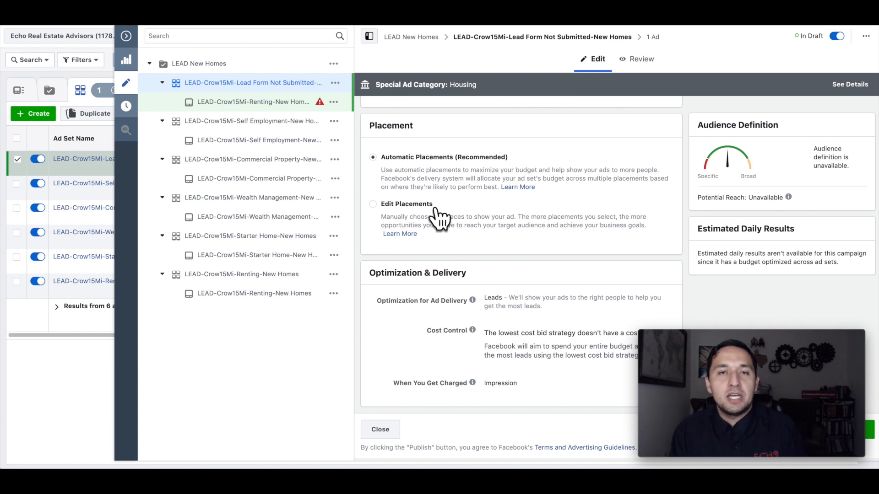
Try the manual Edit Placements option for the ad set, and return it to Automatic Placements
click(373, 205)
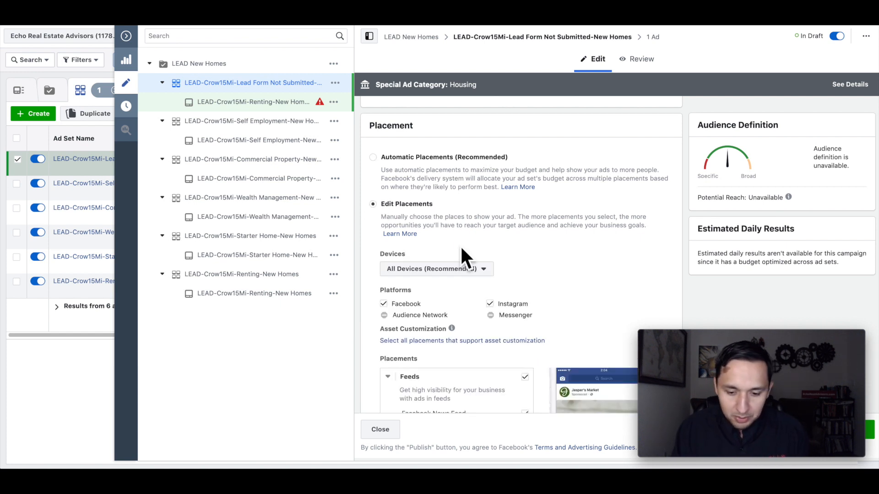
scroll(460, 245, down, 1)
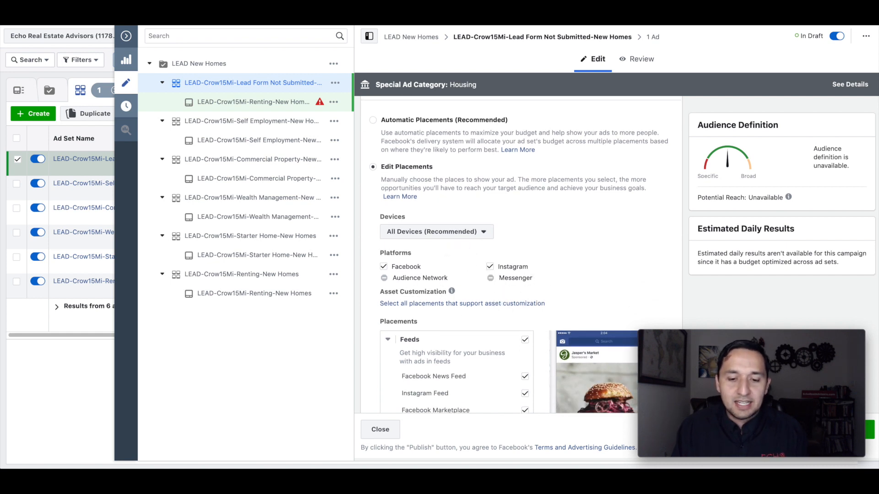
click(373, 120)
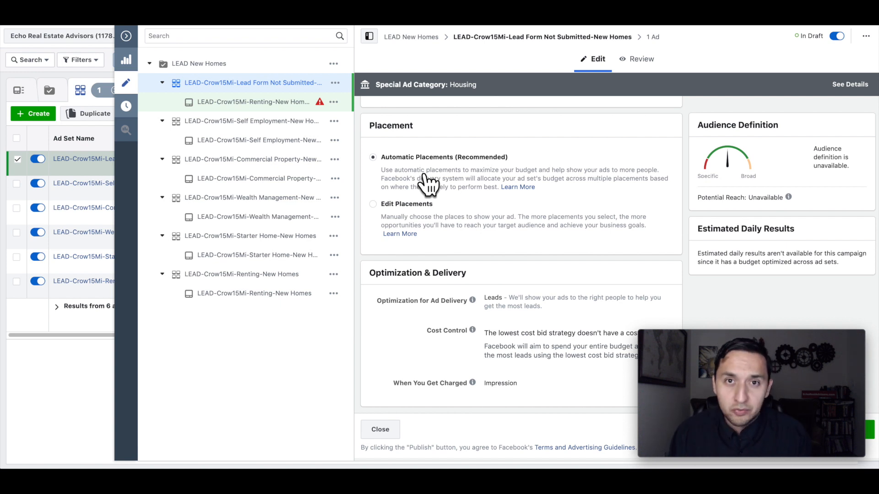
Copy the full ad set name "LEAD-Crow15Mi-Lead Form Not Submitted-New Homes"
scroll(426, 180, up, 6)
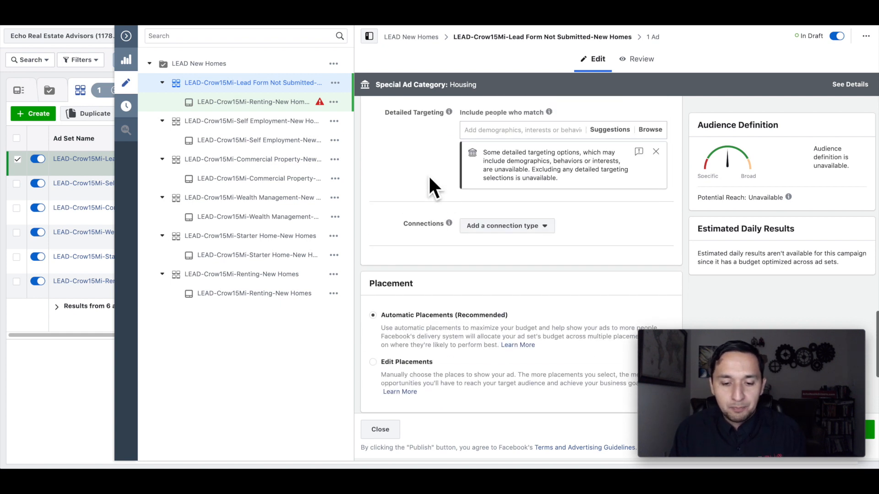
scroll(428, 175, up, 8)
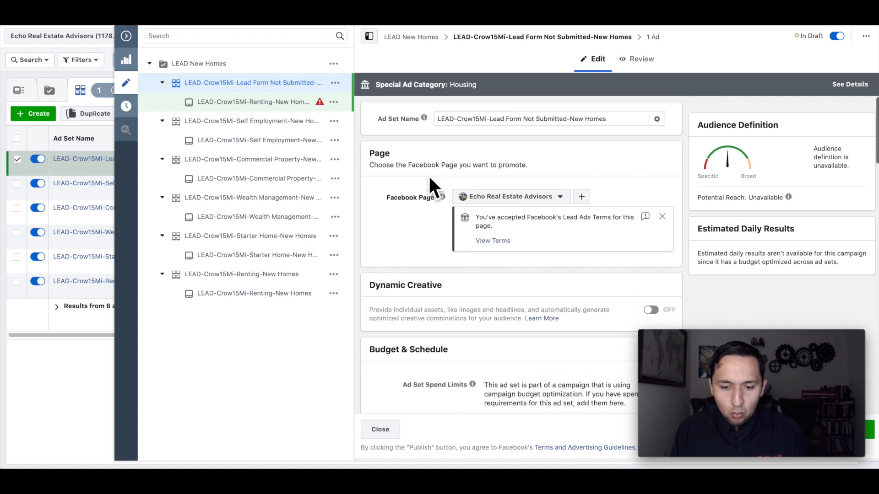
click(504, 120)
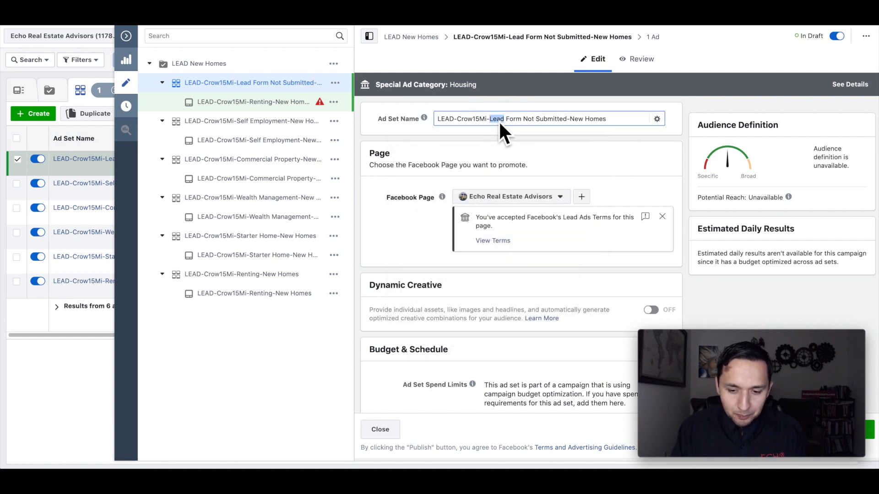
triple_click(499, 120)
key(ctrl+c)
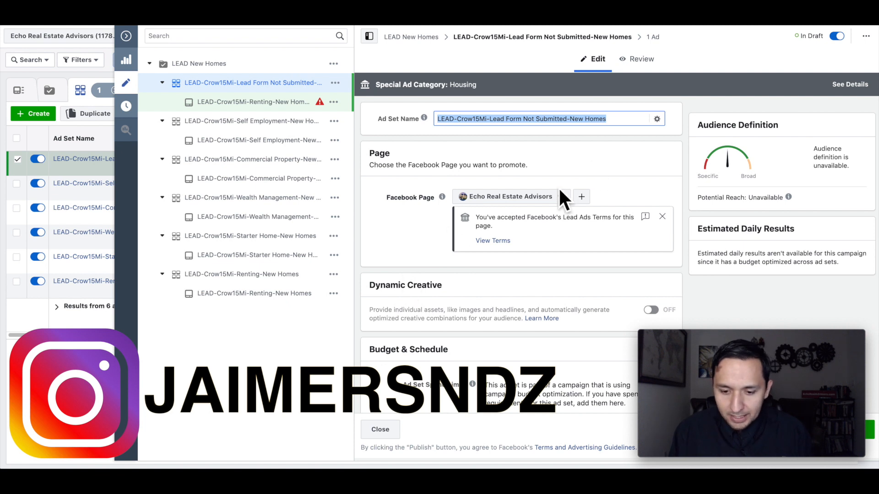
Review the ad set's custom audience, location, detailed targeting, placement and optimization settings
scroll(634, 166, down, 10)
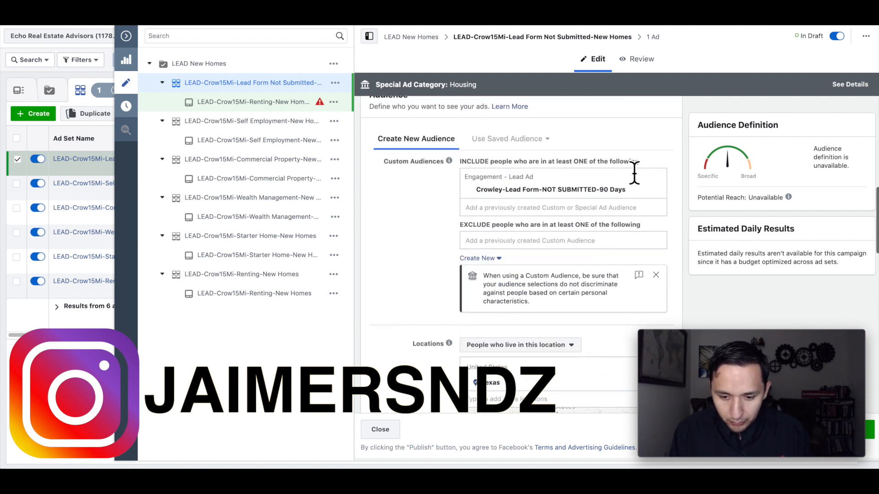
scroll(486, 224, down, 4)
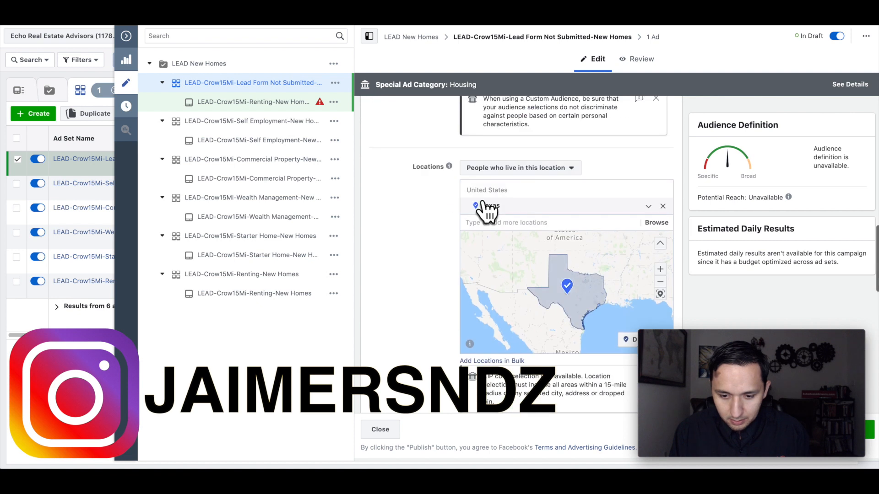
scroll(483, 208, down, 3)
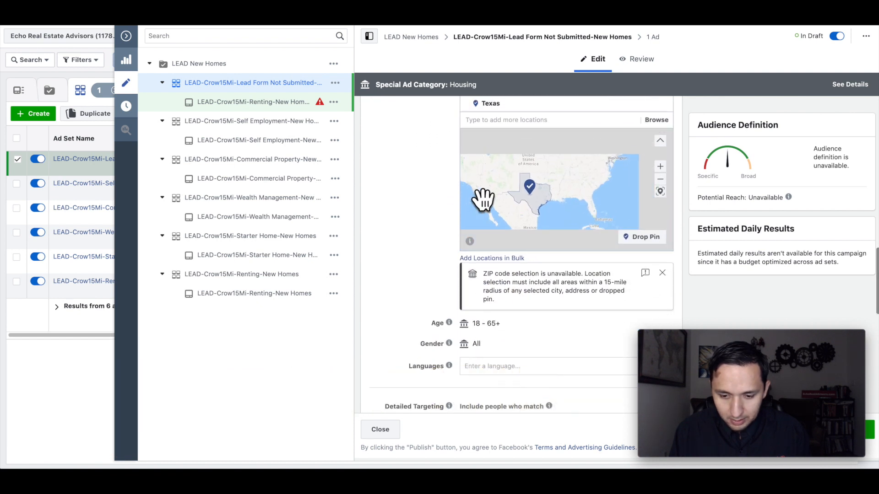
scroll(412, 252, down, 5)
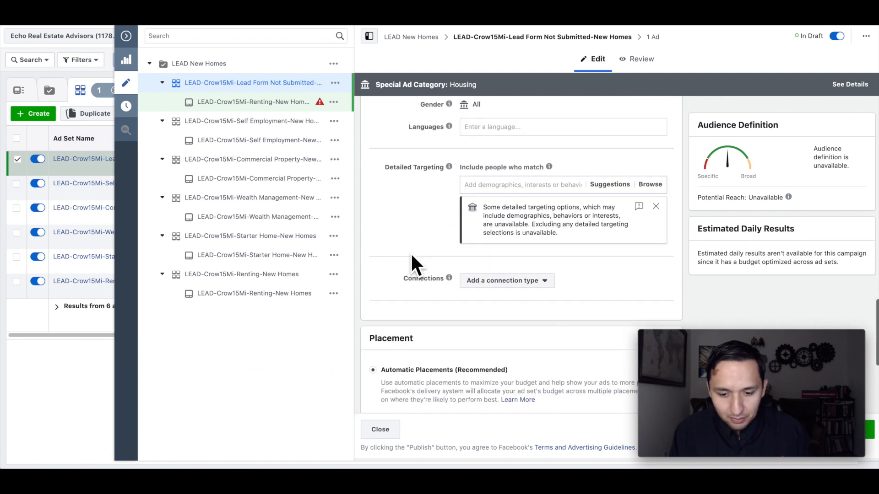
scroll(411, 258, down, 4)
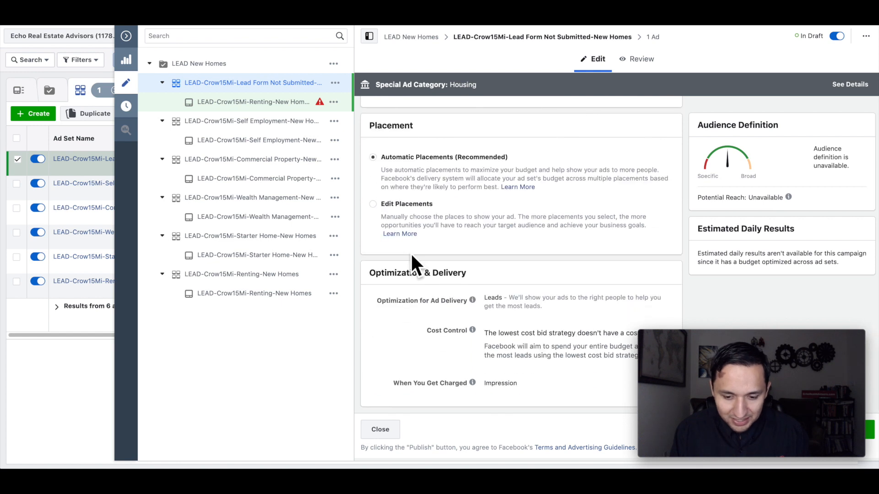
scroll(410, 251, up, 15)
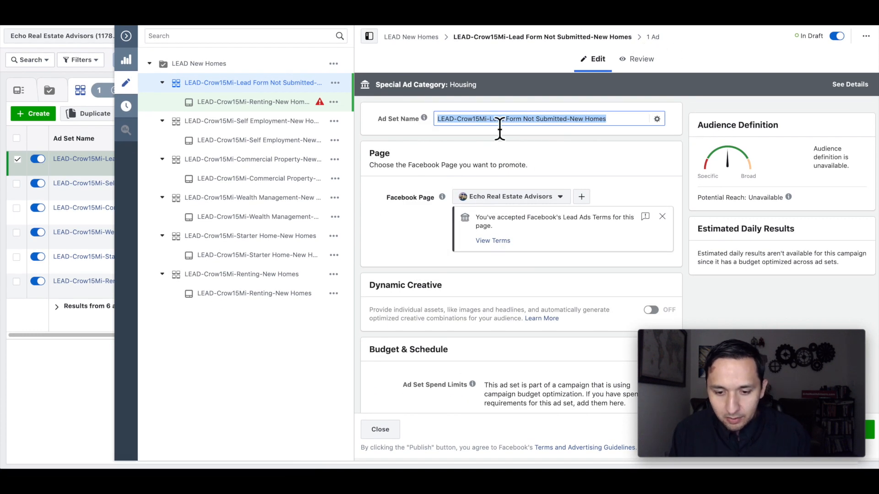
Open the ad inside the Lead Form Not Submitted ad set and rename it "LEAD-Crow15Mi-Lead Form Not Submitted-New Homes"
click(656, 39)
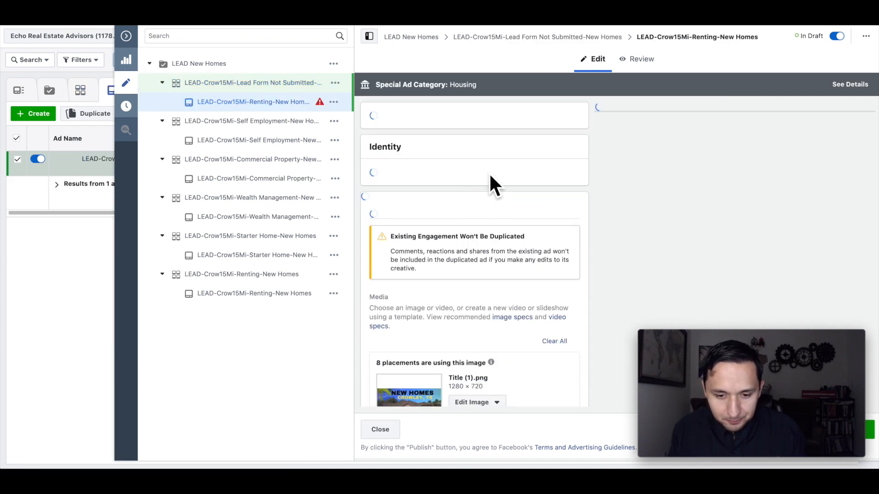
triple_click(491, 120)
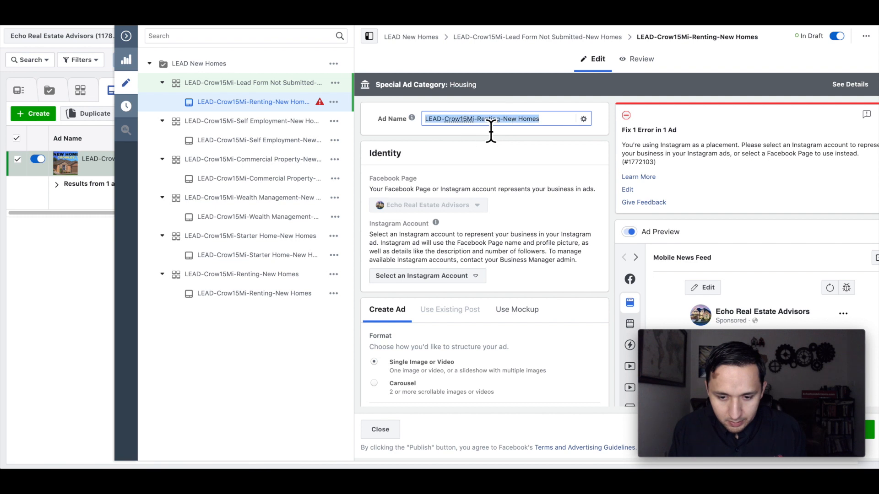
key(ctrl+v)
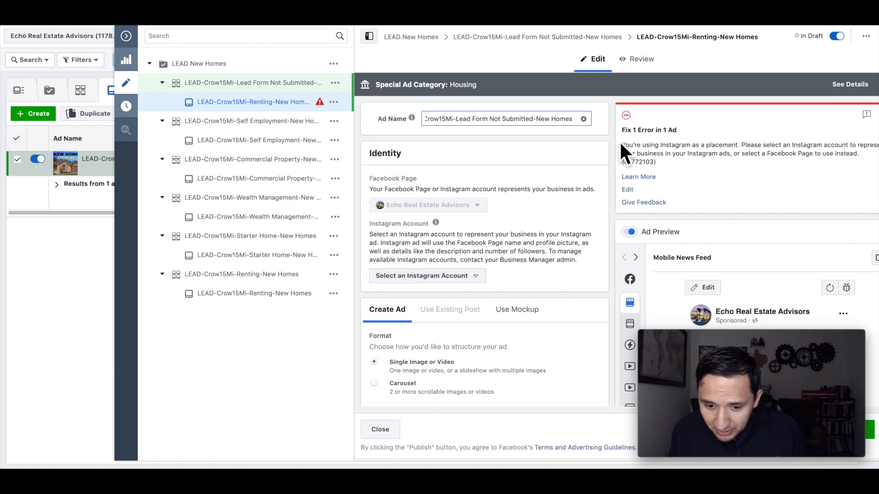
click(479, 205)
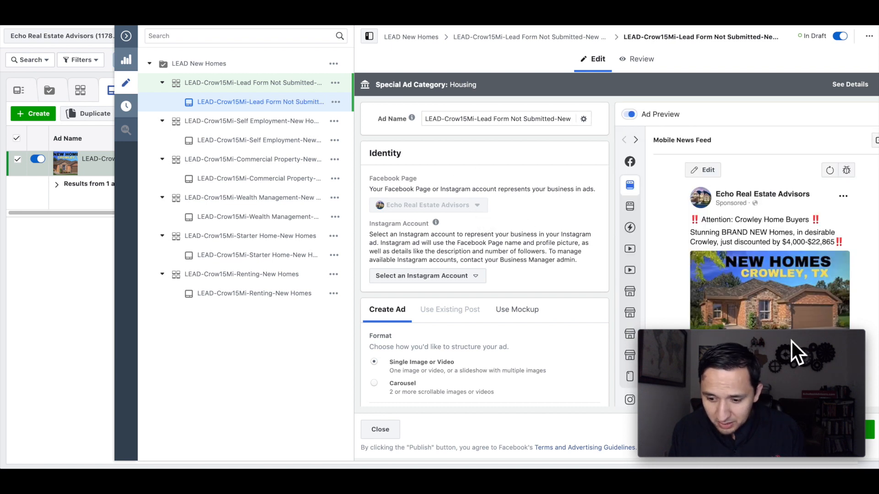
Publish the drafted Lead Form Not Submitted ad set with its ad, and close the editor
scroll(791, 342, down, 3)
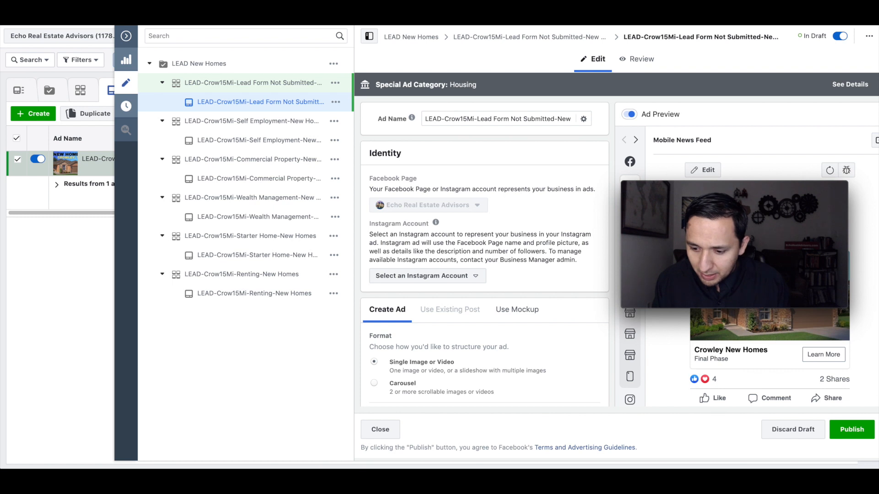
click(848, 433)
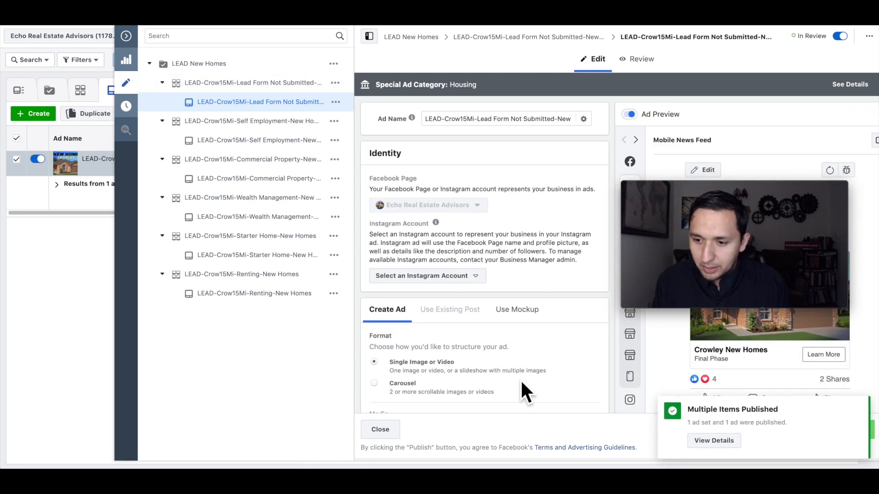
click(376, 438)
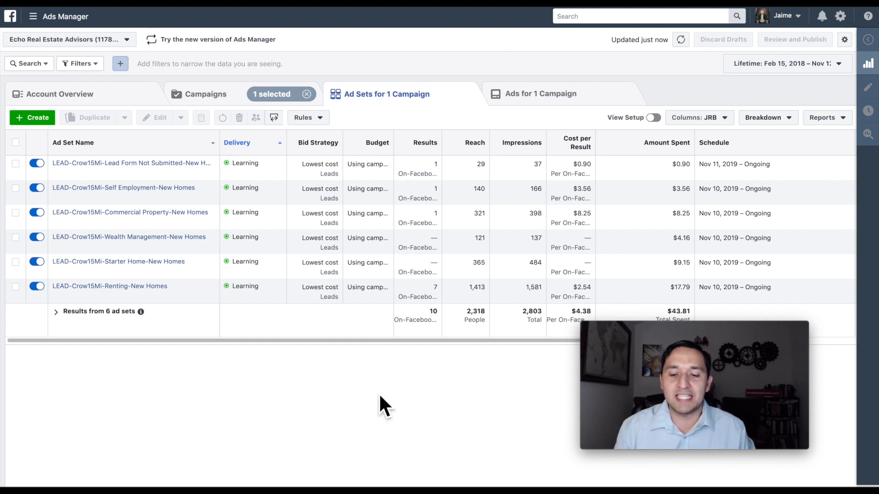
Refresh the performance data for the campaign's ad sets
mouse_move(716, 198)
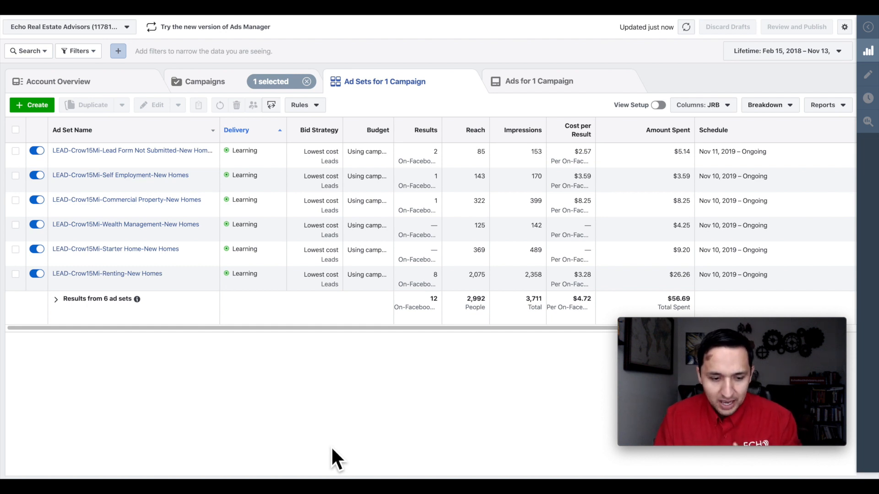
click(685, 27)
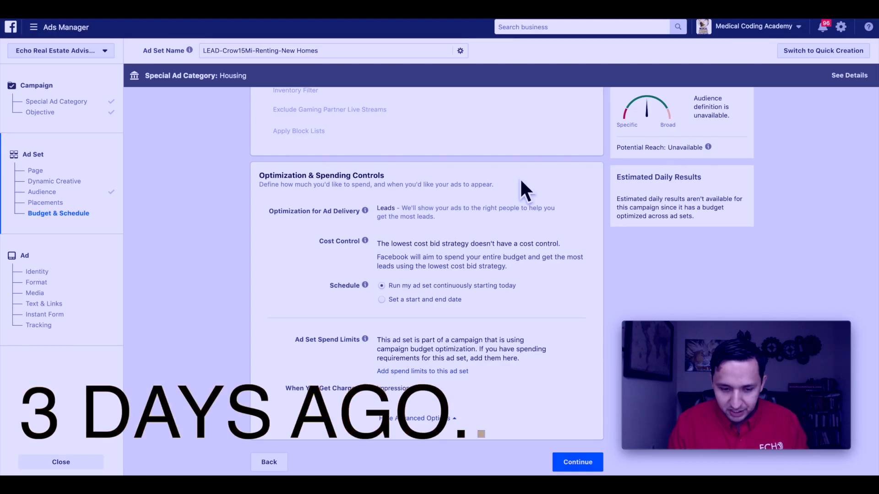
Remove the Renting interest from the detailed targeting of the LEAD-Crow15Mi-Renting-New Homes ad set
scroll(521, 183, up, 10)
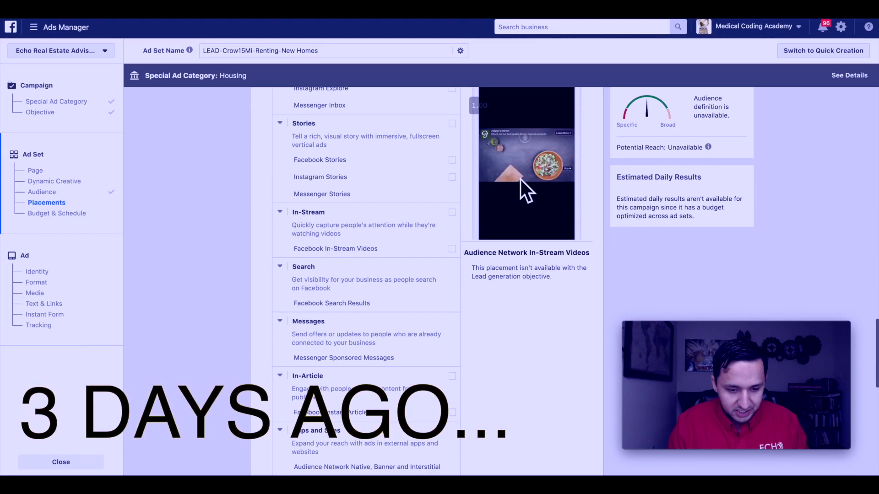
scroll(520, 179, up, 12)
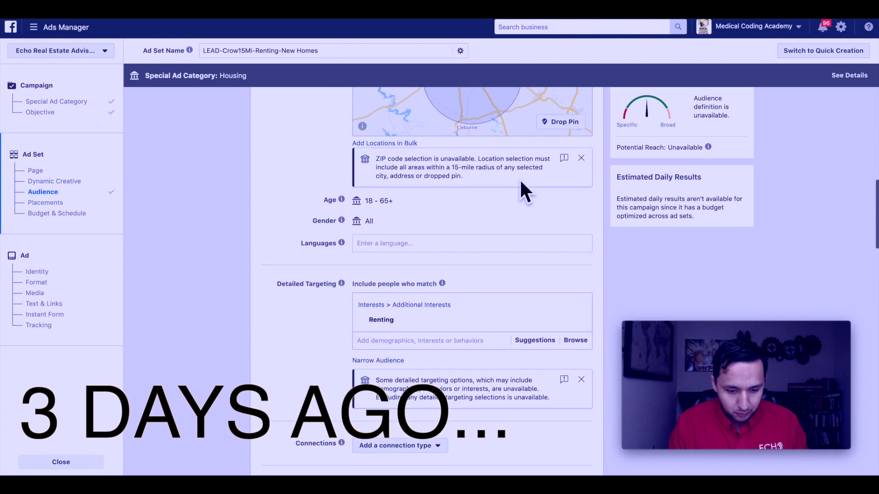
scroll(455, 263, up, 6)
scroll(460, 274, down, 7)
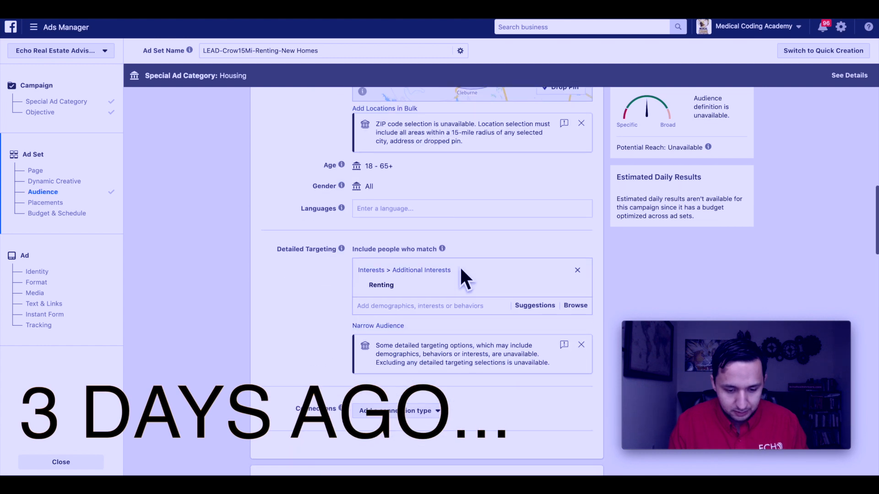
scroll(460, 275, down, 2)
click(581, 228)
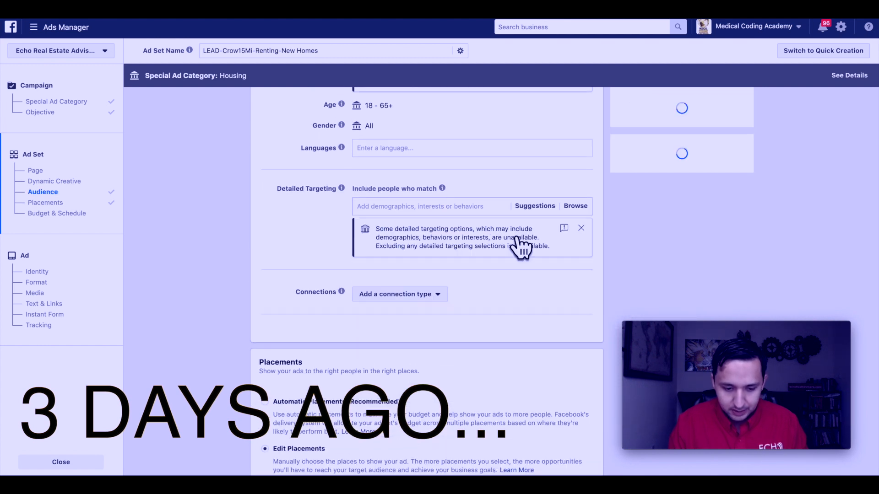
Add the Starter home interest to the ad set's detailed targeting
click(448, 213)
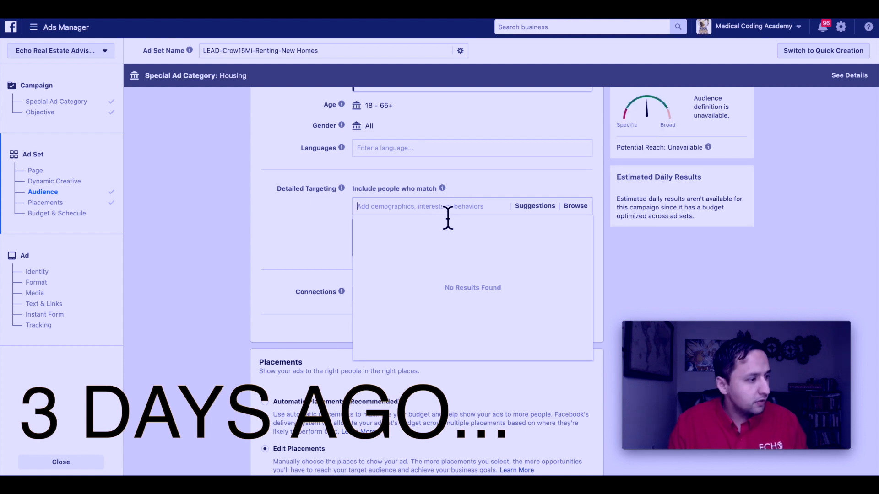
text(starter ho)
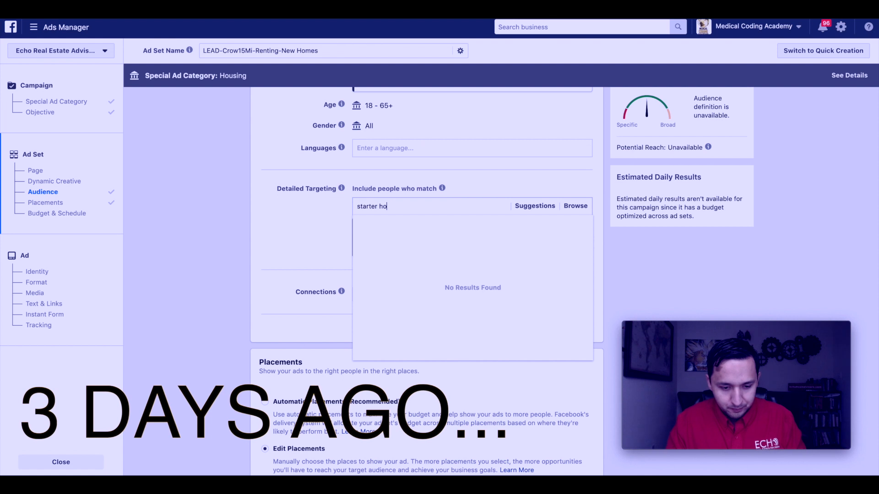
text(me)
click(483, 224)
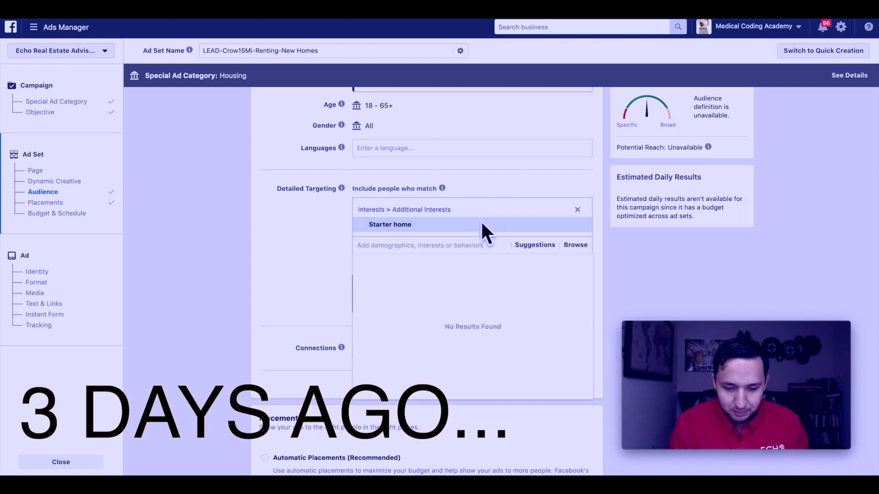
Replace the Starter home interest with Renting in the ad set's detailed targeting
click(578, 211)
click(398, 216)
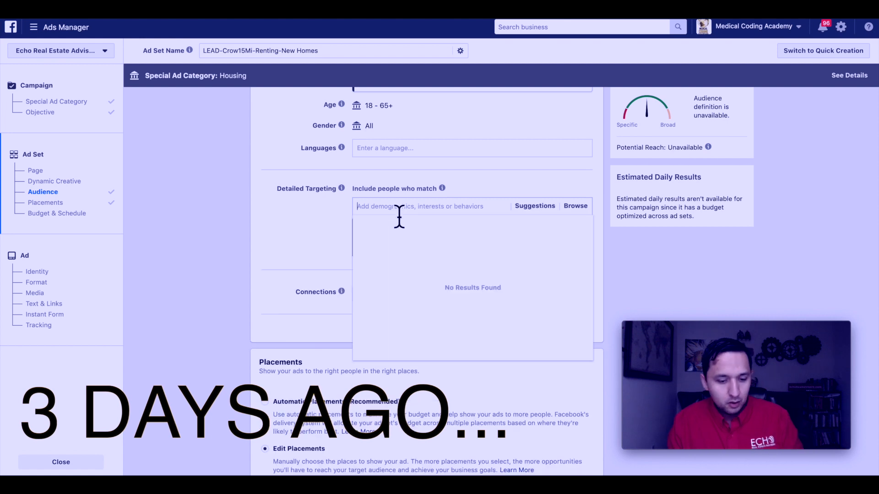
text(renting)
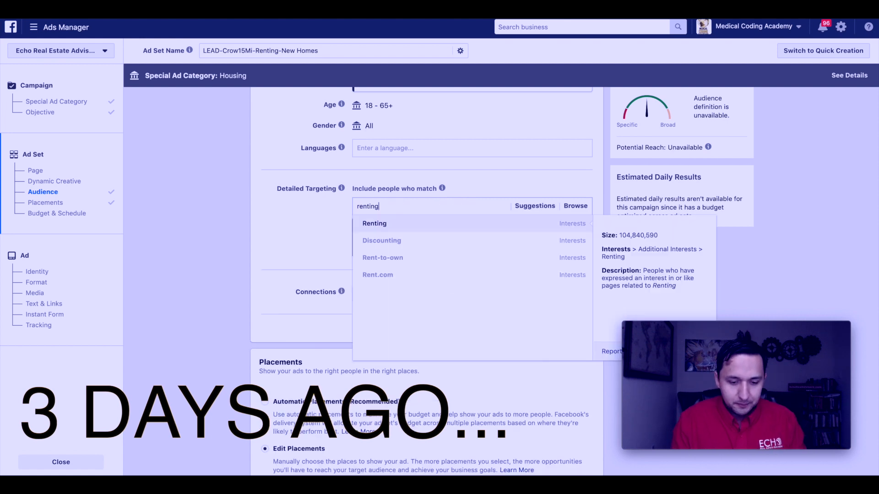
click(373, 227)
scroll(313, 231, down, 20)
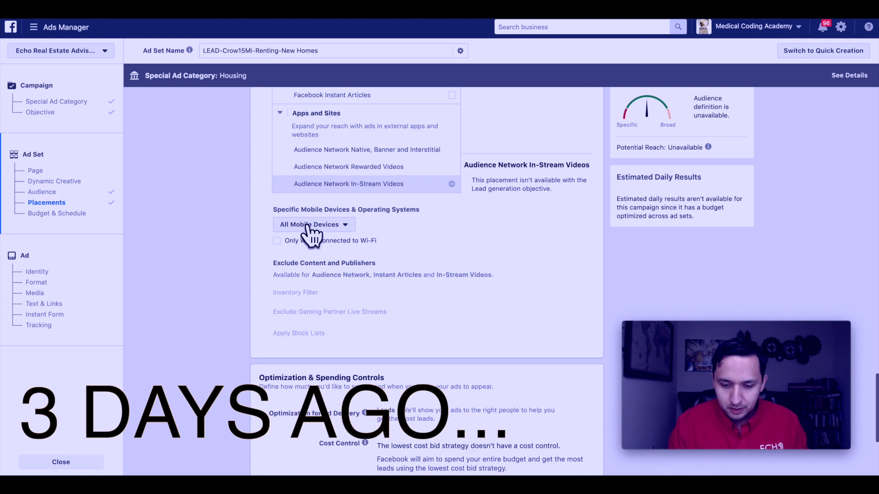